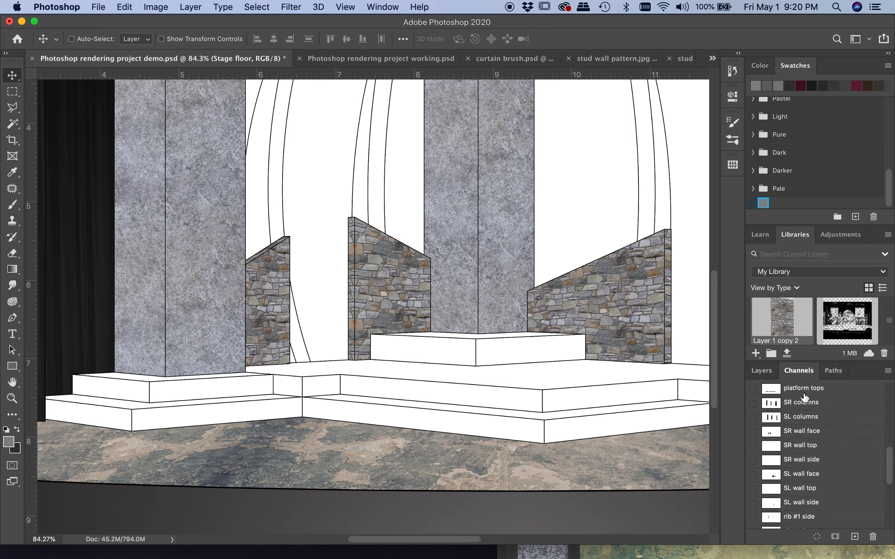
- Load the platform tops channel as a selection and create a new layer named platform tops
super+click(770, 391)
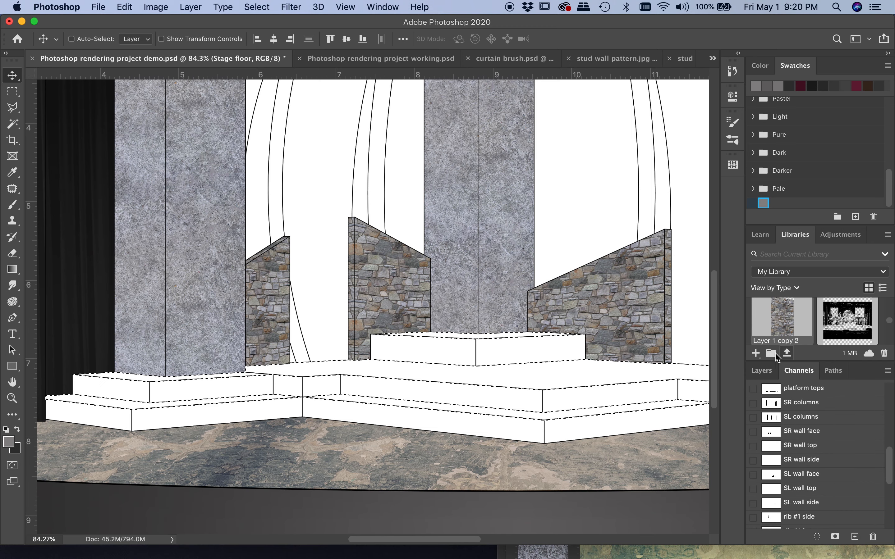
click(761, 370)
key(super+shift+n)
text(platform tops)
key(Return)
key(super+0)
- Choose a brownish grey foreground colour and fill the selected platform tops with it
click(8, 441)
drag(434, 341, 449, 354)
click(605, 390)
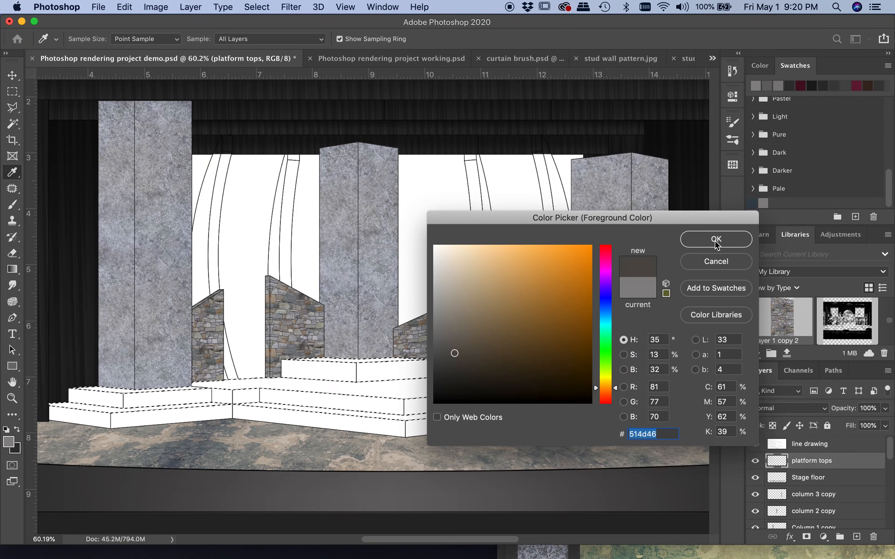
key(Return)
key(shift+BackSpace)
key(Return)
key(super+d)
key(super+0)
key(v)
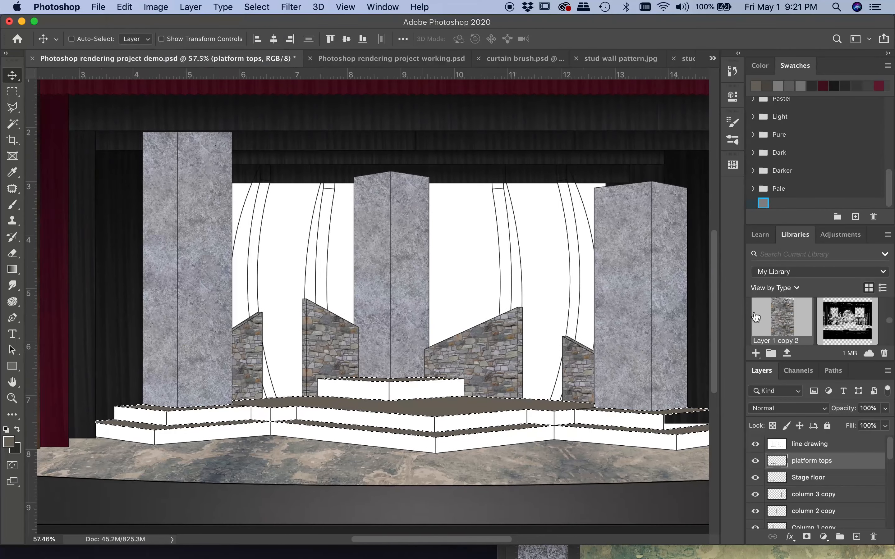
- Apply the Stone pattern as a clipped fill over the platform tops
click(732, 164)
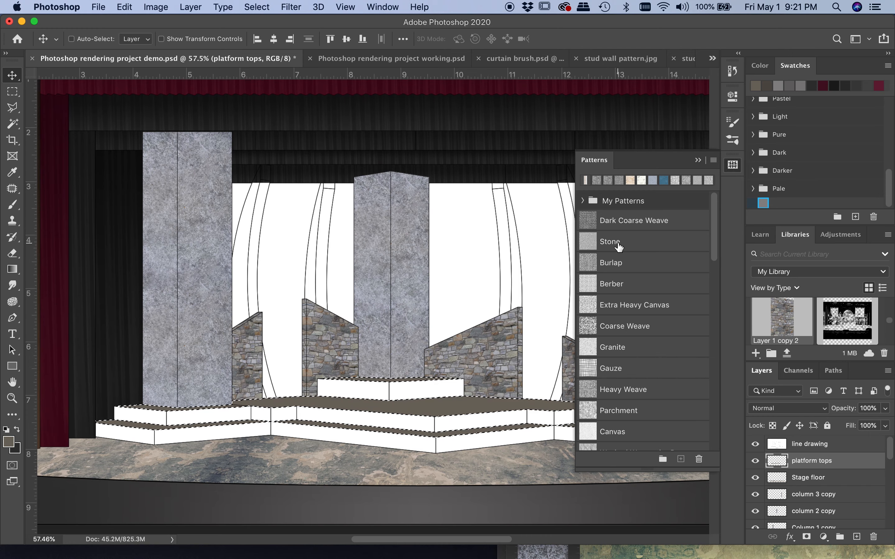
drag(588, 242, 359, 416)
scroll(360, 416, up, 5)
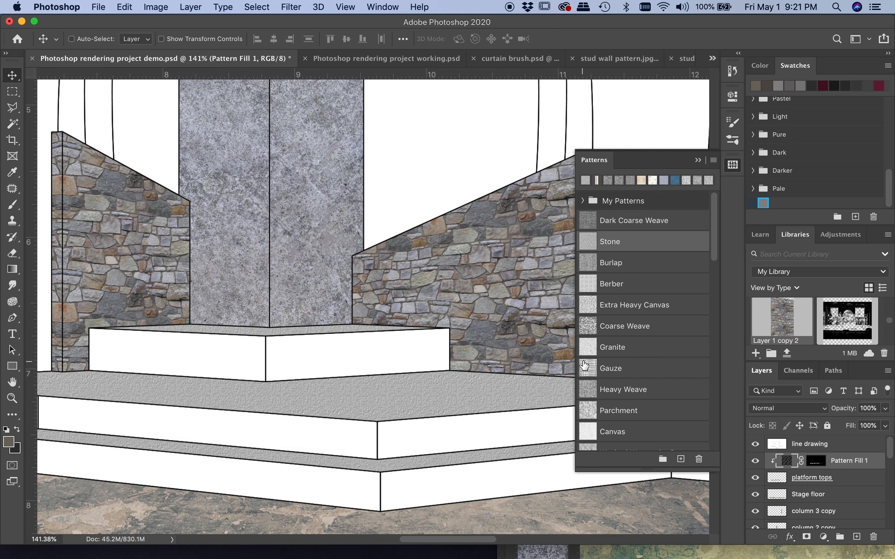
- Try alternative patterns on the platform tops, such as Oil Pastel Light, and settle on Gouache Light on Watercolor
click(585, 411)
scroll(587, 428, down, 5)
click(588, 348)
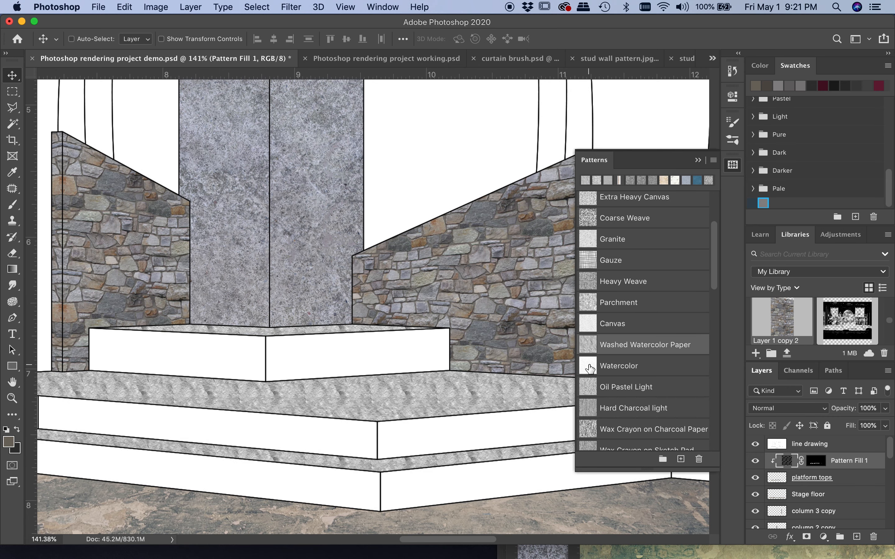
click(588, 387)
scroll(588, 373, down, 3)
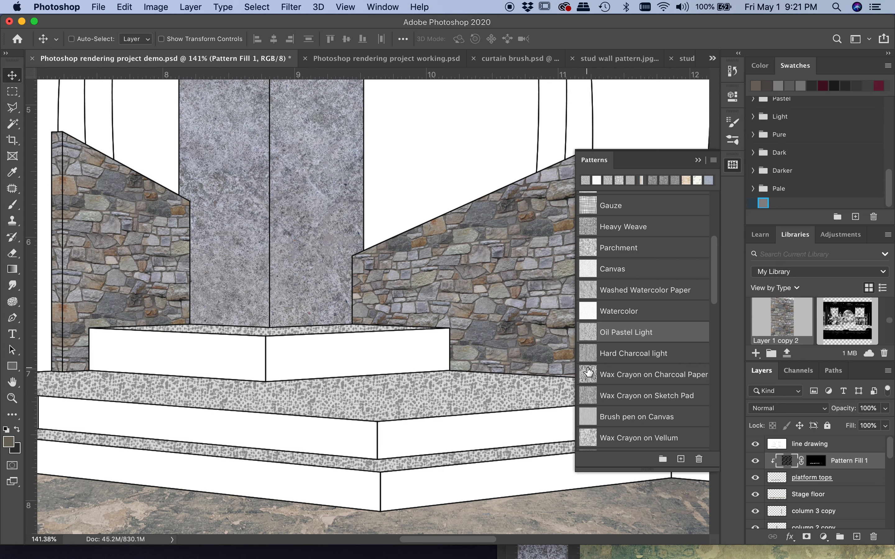
click(587, 435)
scroll(597, 412, down, 5)
scroll(596, 411, down, 1)
click(587, 370)
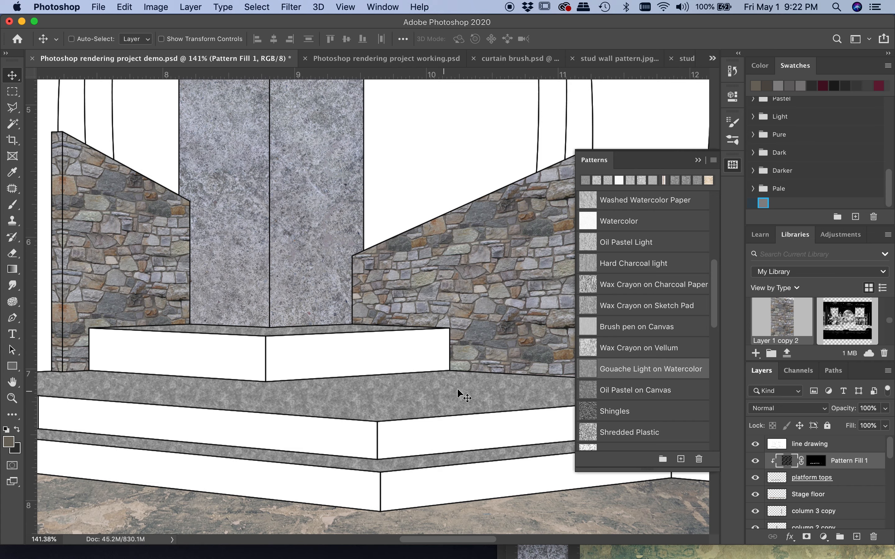
- Scale the platform tops' pattern fill to 363%
scroll(421, 385, down, 5)
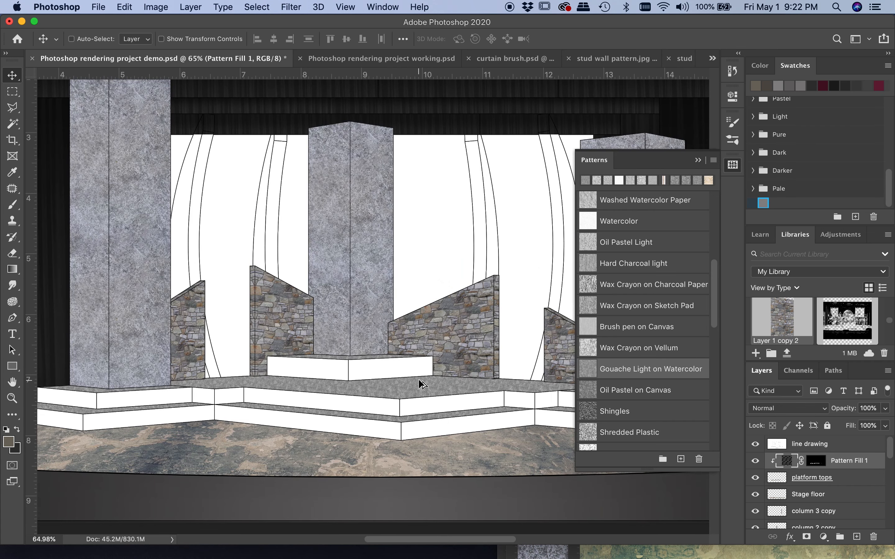
scroll(421, 384, up, 2)
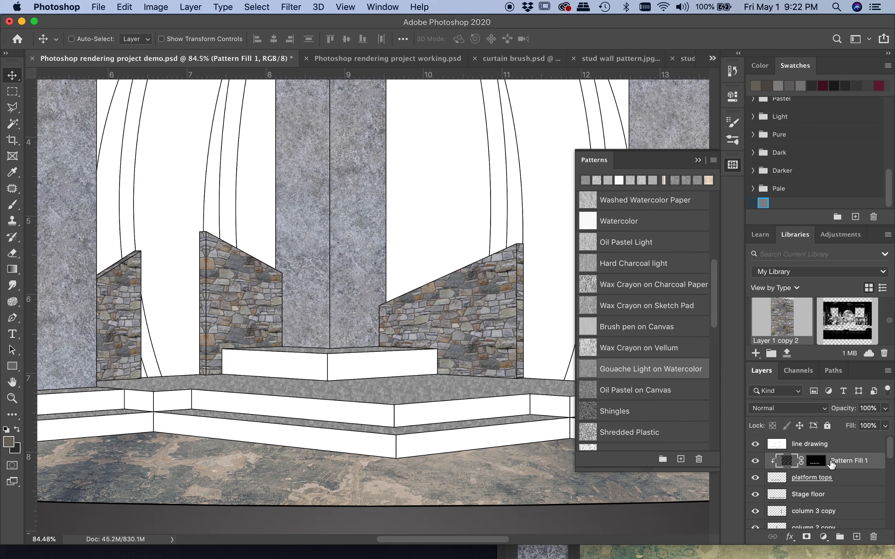
double_click(788, 461)
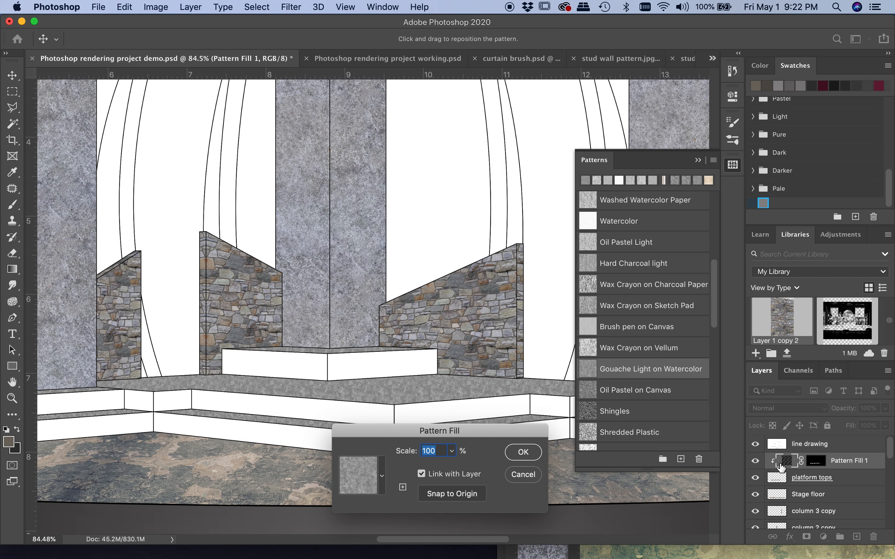
drag(448, 433, 449, 417)
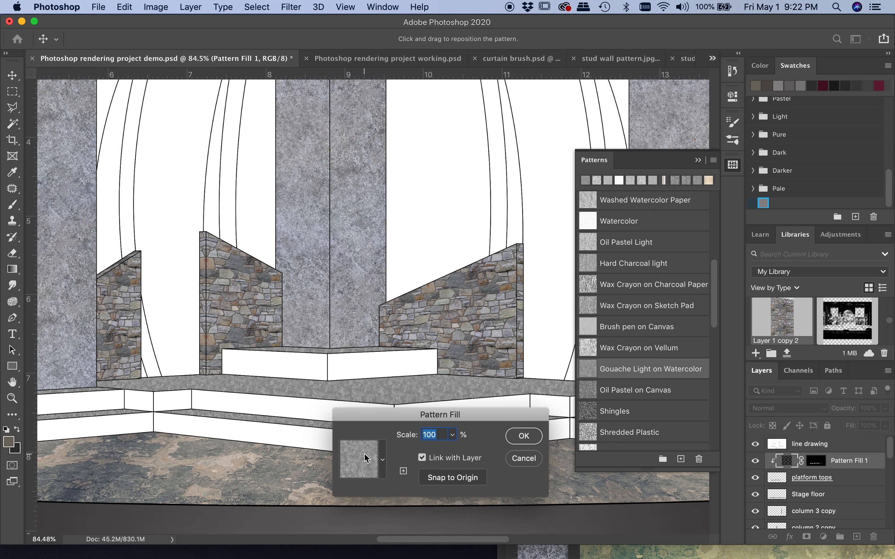
click(451, 435)
drag(454, 451, 462, 450)
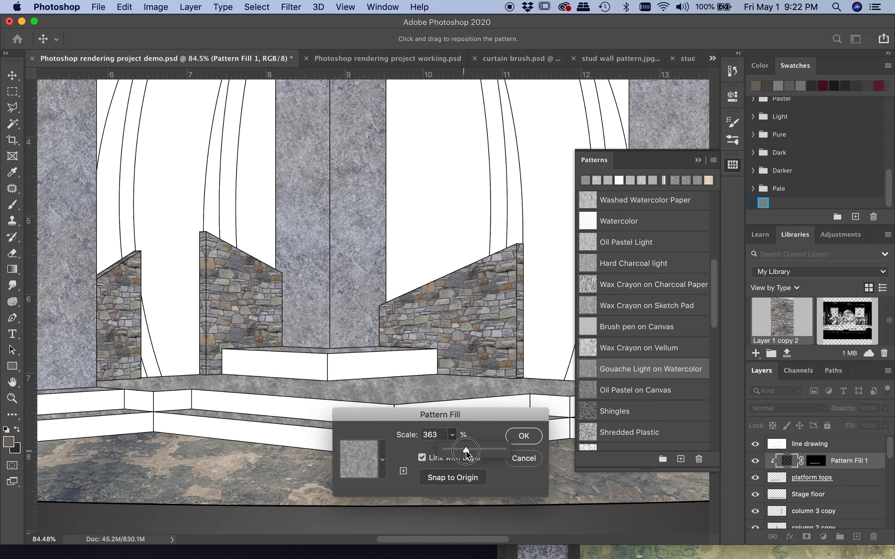
click(524, 435)
- Blend the platform tops' pattern fill with the colour beneath using Overlay mode
scroll(409, 394, down, 3)
scroll(382, 390, right, 3)
scroll(382, 390, up, 2)
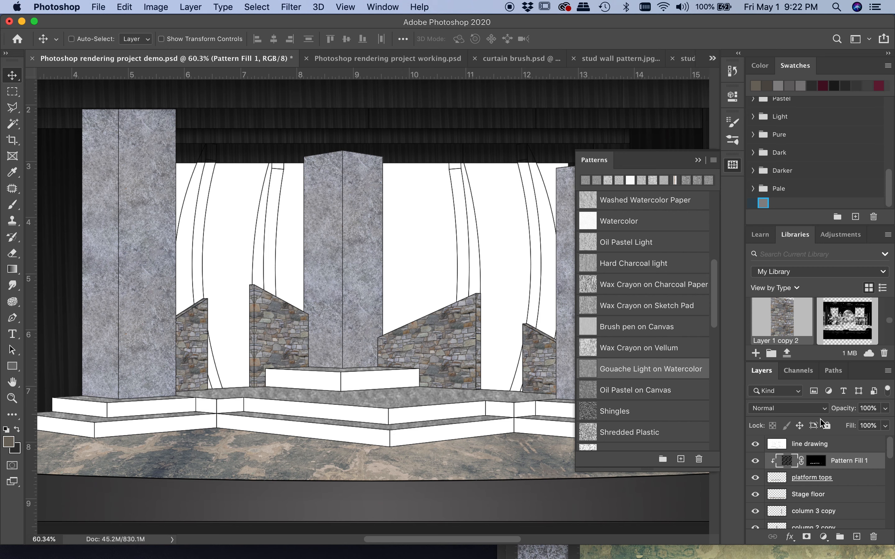
click(805, 409)
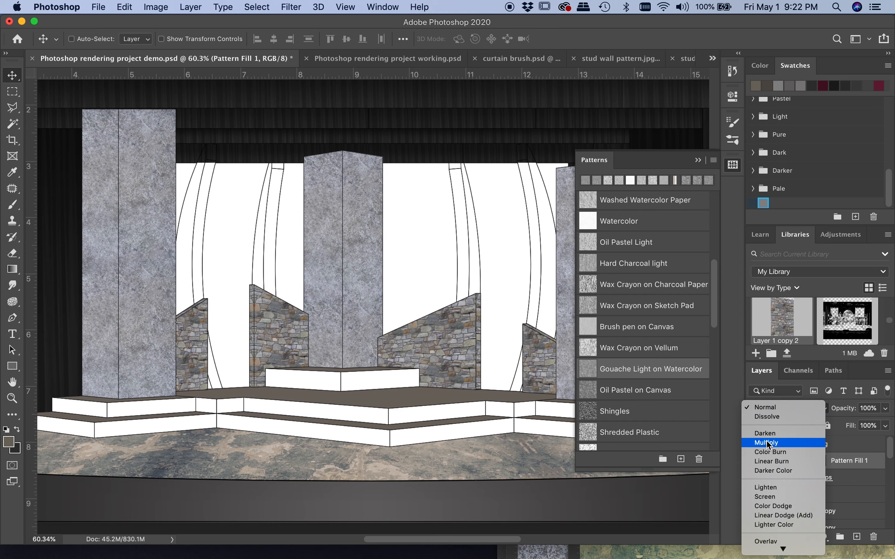
click(784, 408)
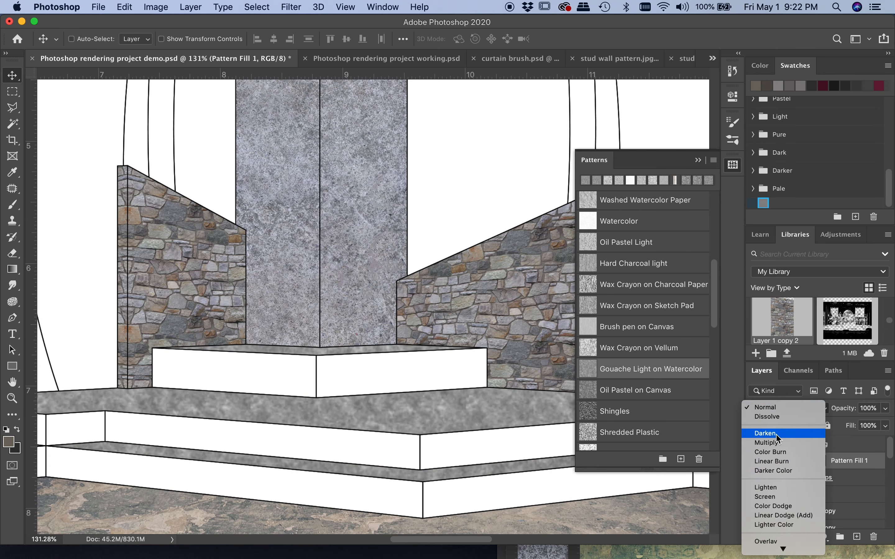
scroll(784, 470, down, 3)
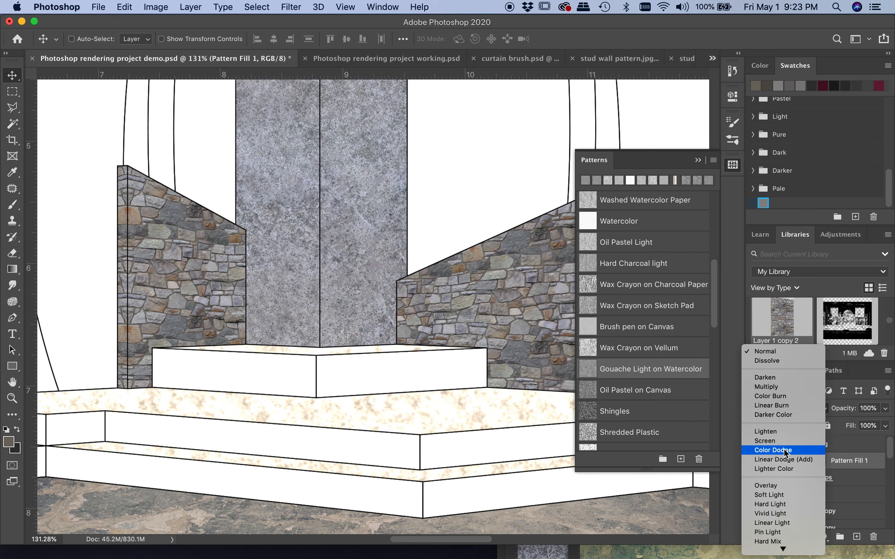
click(763, 485)
key(super+0)
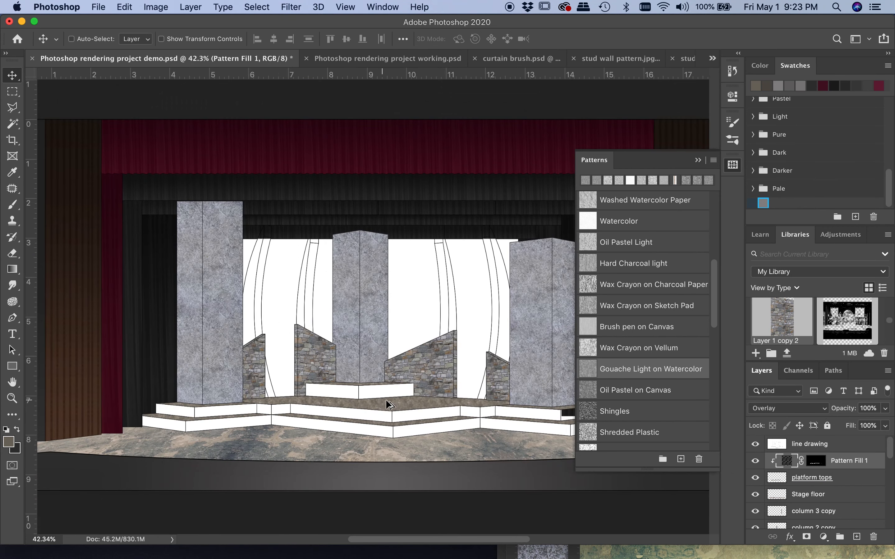
- Load the SR platform facings channel as a selection and create a new layer named SR facings
scroll(403, 402, up, 2)
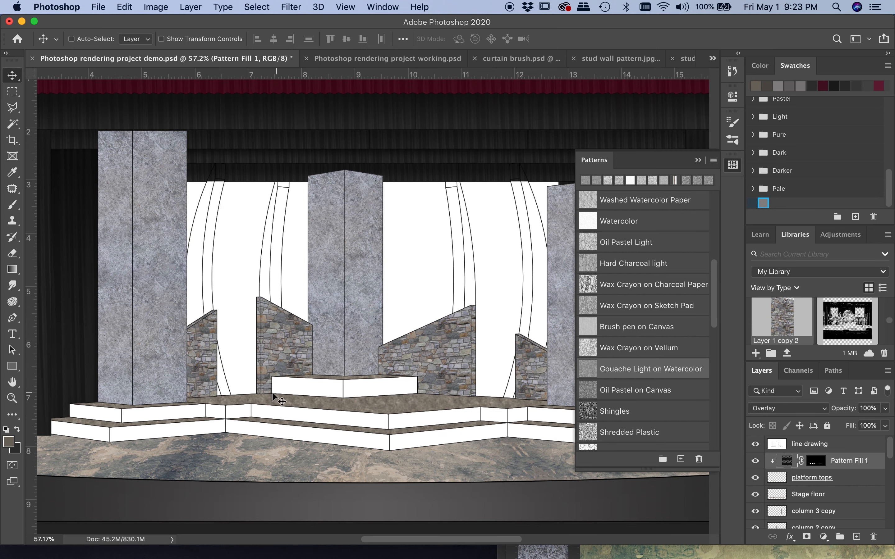
scroll(269, 392, left, 2)
scroll(269, 392, left, 1)
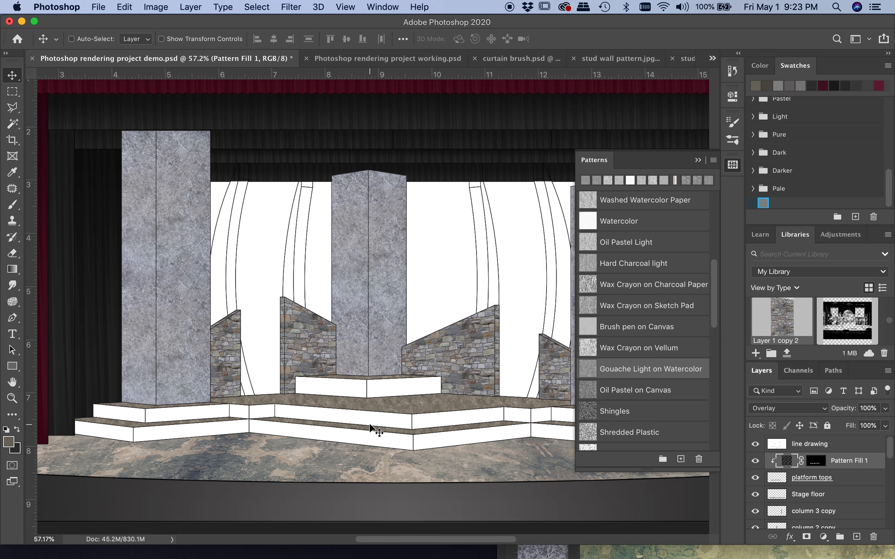
click(798, 370)
scroll(826, 480, up, 3)
super+click(772, 429)
click(762, 371)
key(super+shift+n)
text(SR facings)
key(Return)
- Fill the selected SR platform facings with the foreground colour
click(125, 7)
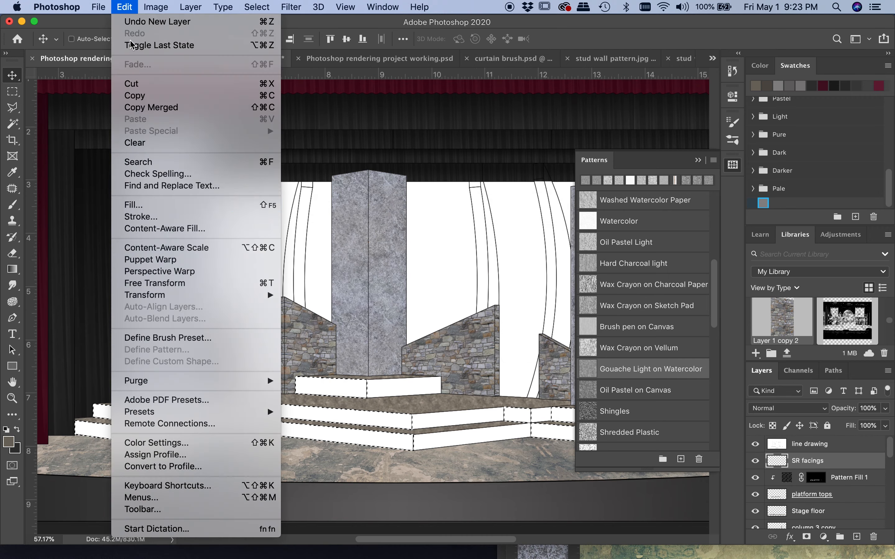
click(140, 203)
click(545, 210)
- Add a Gouache Light on Watercolor pattern fill to the SR facings at 319% scale, blended in Overlay mode
drag(589, 371, 384, 418)
double_click(786, 461)
click(454, 435)
drag(443, 452, 463, 451)
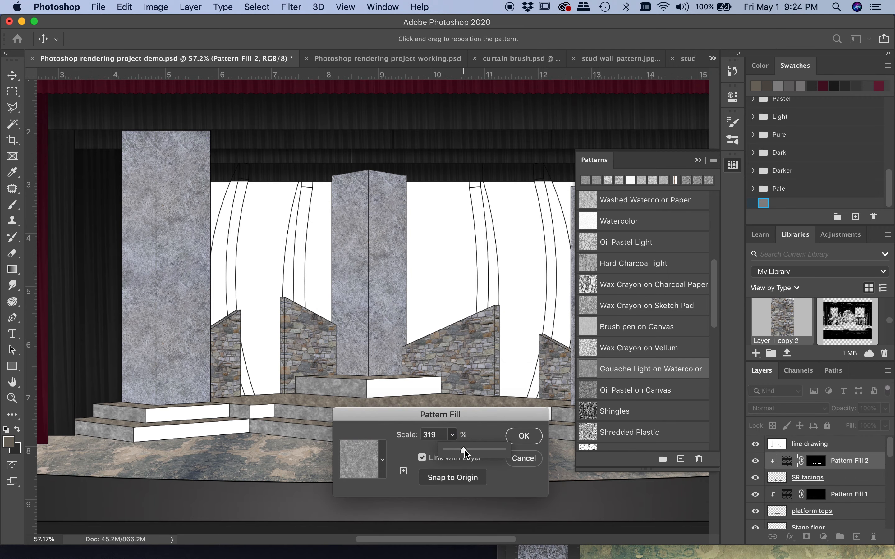
click(523, 435)
click(788, 408)
click(765, 503)
- Load the SL platform facings channel as a selection and create a new layer named SL facings
click(798, 371)
super+click(771, 440)
click(761, 371)
key(super+shift+n)
text(SL facings)
key(Return)
- Fill the selected SL platform facings with the foreground colour
click(124, 7)
click(140, 203)
click(530, 215)
- Finish the SL facings' Gouache Light on Watercolor pattern fill and set its blending to Overlay
double_click(787, 461)
click(521, 435)
click(787, 409)
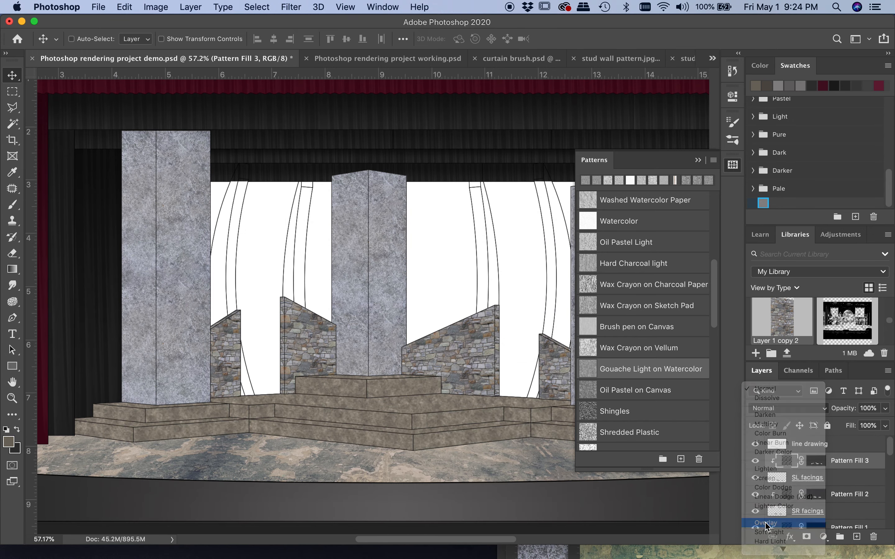
click(765, 503)
click(698, 160)
- Load the rib #1 side channel as a selection and create a new layer named Rib #1 side
scroll(406, 296, down, 3)
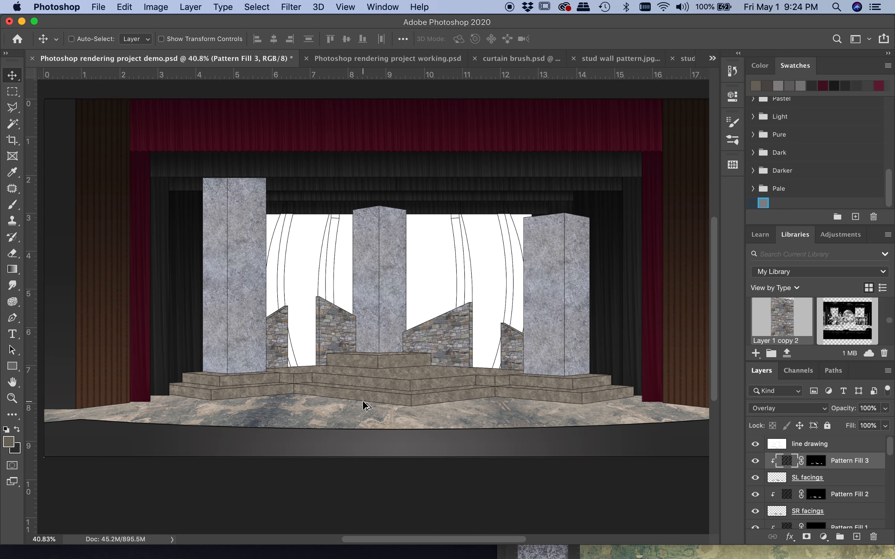
scroll(366, 406, up, 3)
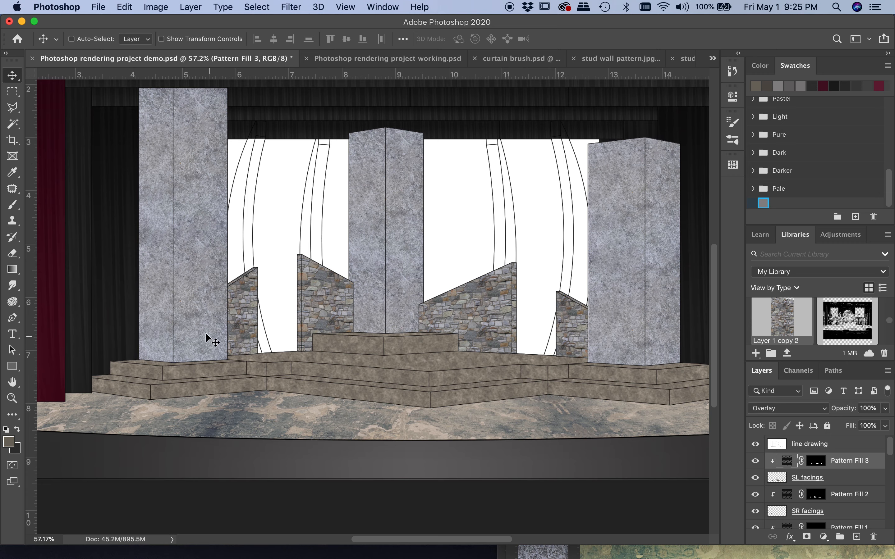
scroll(214, 325, right, 3)
scroll(214, 325, up, 2)
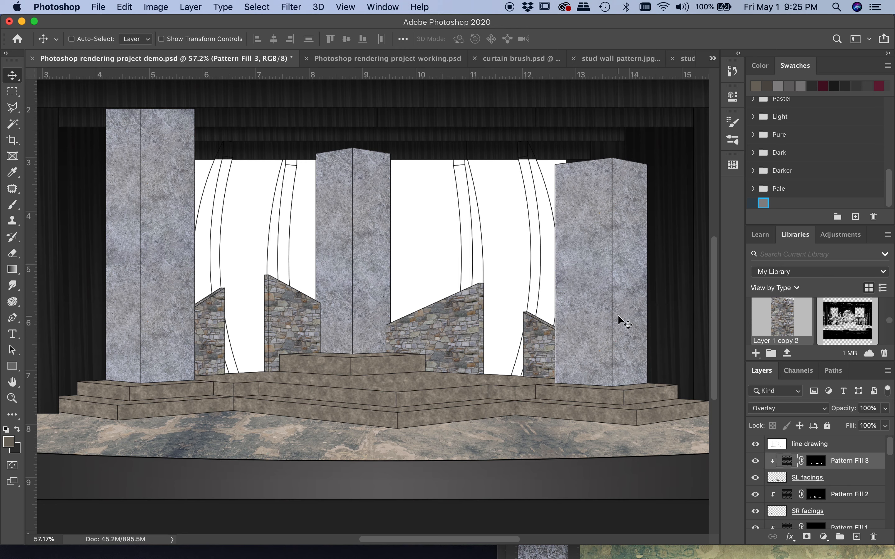
click(798, 370)
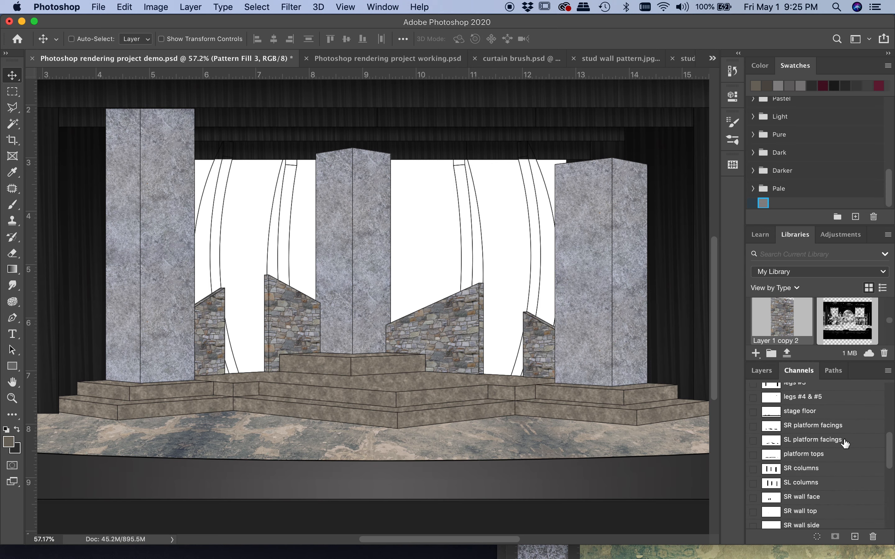
scroll(834, 472, down, 5)
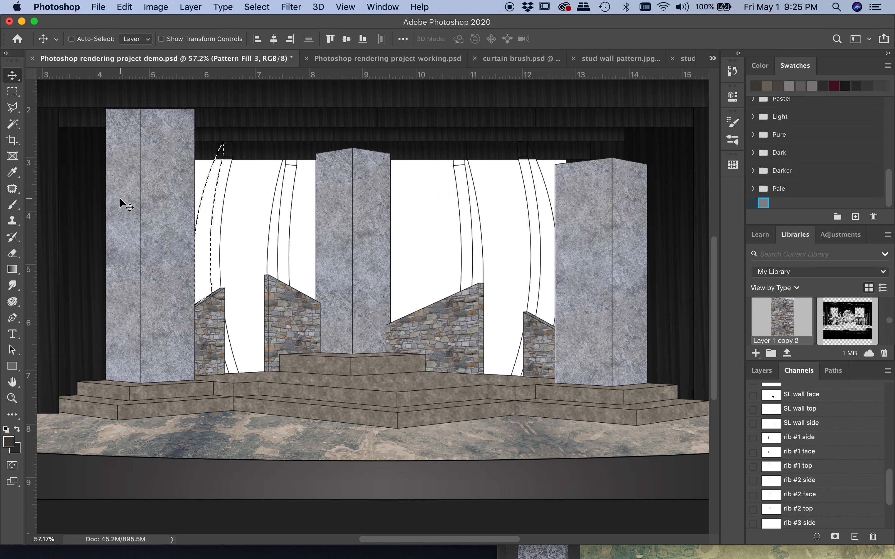
click(762, 370)
key(shift+super+n)
text(Rib #1 side)
key(Return)
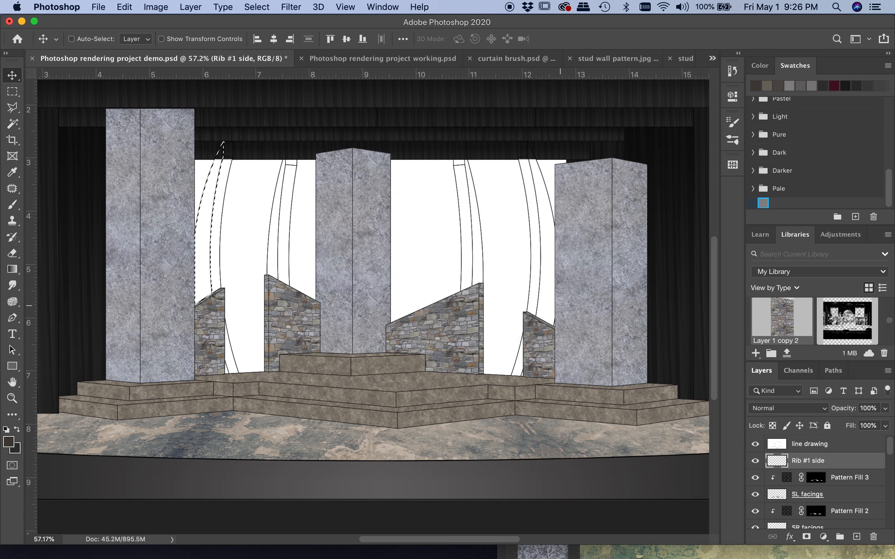
- Fill the side and face of rib #1 with the dark brown foreground colour, using their channel selections
key(alt+BackSpace)
click(798, 371)
super+click(772, 440)
click(761, 370)
key(alt+BackSpace)
- Create a new layer named rib #1 top for the top of the first rib
click(766, 372)
key(shift+super+n)
text(rib #1 top)
key(Return)
- Create separate layers named rib #2 side and rib #2 face for the second rib
key(shift+super+n)
text(rib #2 side)
key(Return)
key(shift+super+n)
text(rib #2 face)
key(Return)
- Load the second rib's top channel as a selection and create a new layer named rib #2 top
click(798, 370)
super+click(778, 494)
key(shift+super+n)
text(rib #2 top)
key(Return)
- Create a layer named rib #3 side and fill its selection with the dark brown foreground colour
click(798, 370)
click(761, 370)
key(shift+super+n)
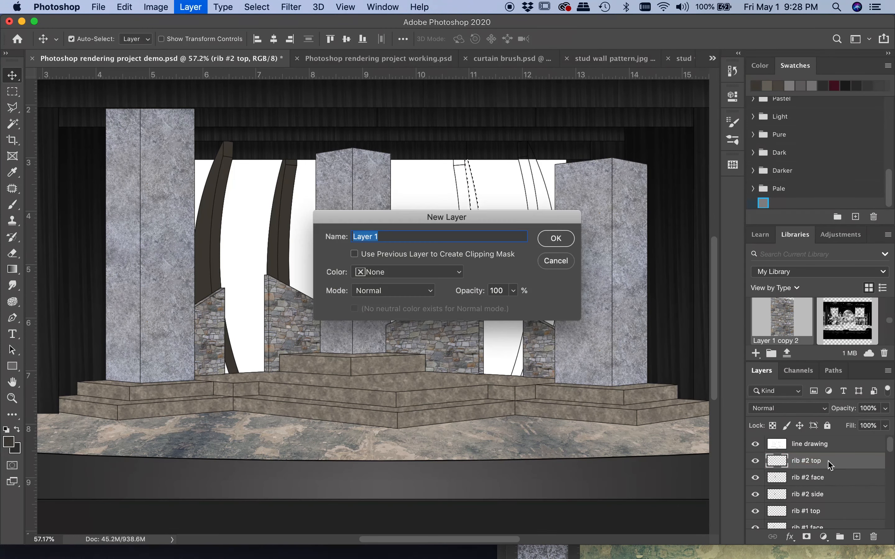
text(rib #3 side)
key(Return)
key(shift+F5)
key(Return)
- Create separate layers named rib #3 face and rib #3 top for the third rib
click(761, 373)
key(shift+super+n)
text(rib #3 face)
key(Return)
click(798, 370)
key(shift+super+n)
text(rib #3 top)
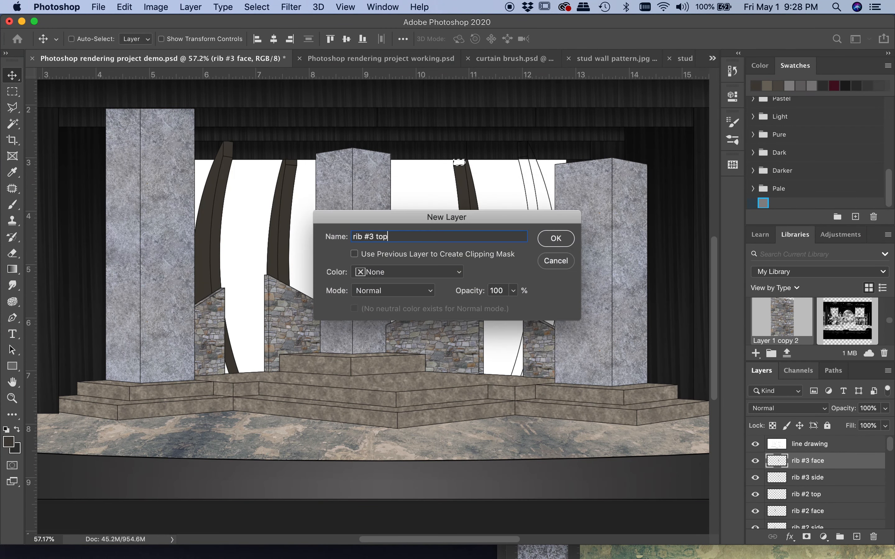
- Create layers named rib #4 side and rib #4 face, filling the side with the dark brown foreground colour
key(shift+super+n)
text(rib #4 side)
key(alt+BackSpace)
key(shift+super+n)
text(rib #4 face)
key(Return)
- Create a layer named rib #4 top, fill its selection with dark brown, and deselect
click(799, 371)
key(shift+super+n)
text(rib #4 top)
key(Return)
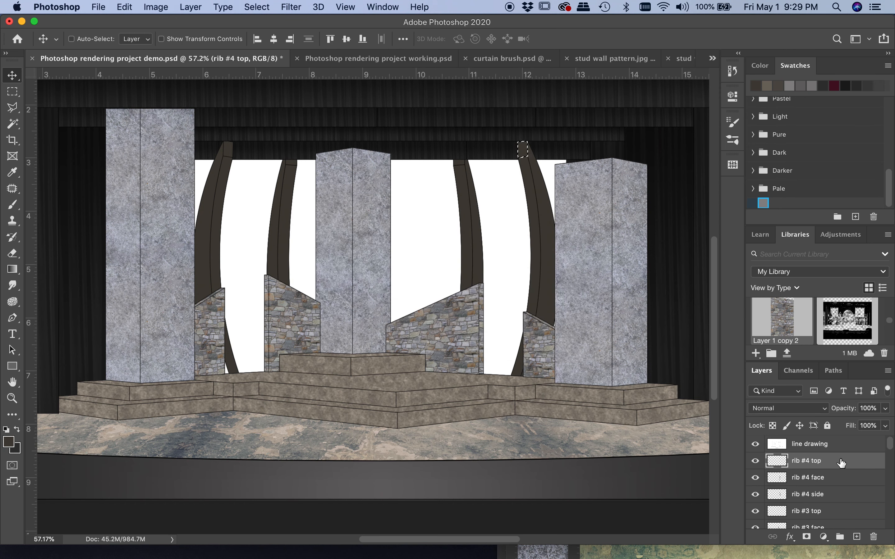
key(alt+BackSpace)
key(super+d)
scroll(242, 249, left, 2)
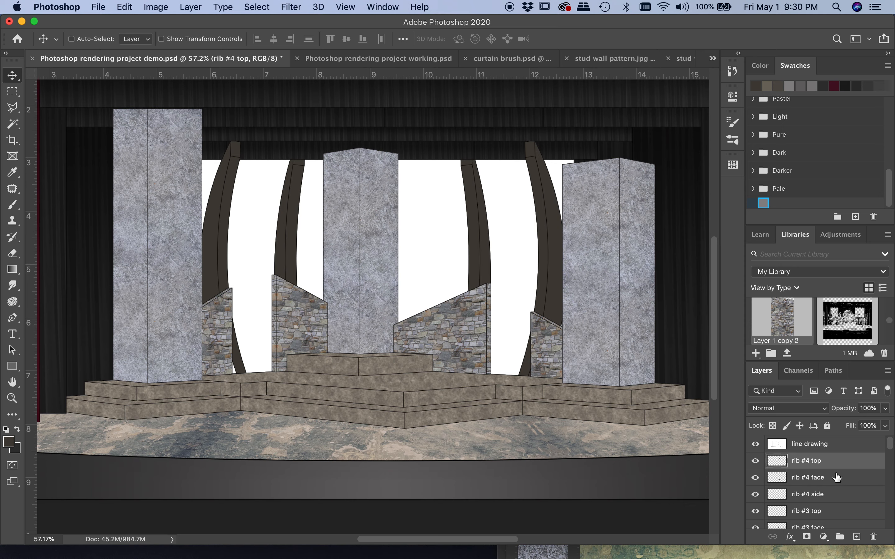
scroll(839, 478, down, 2)
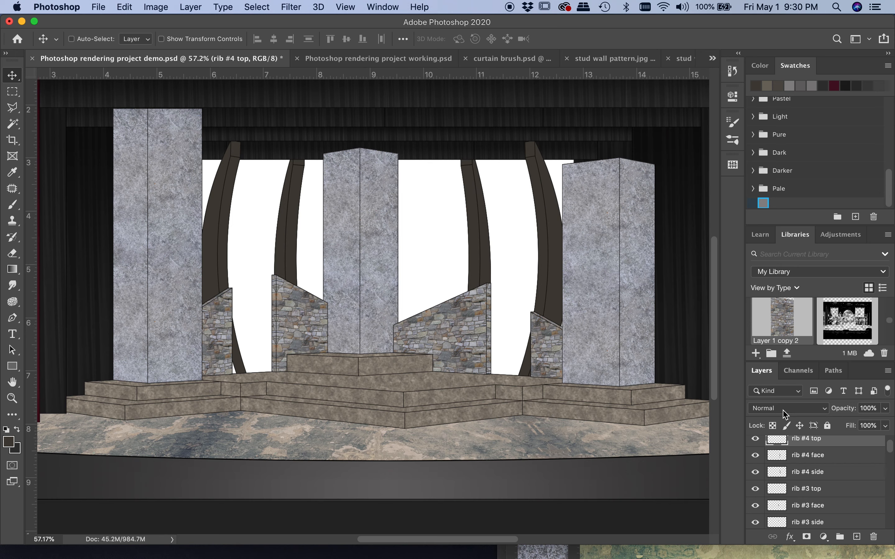
scroll(851, 489, down, 2)
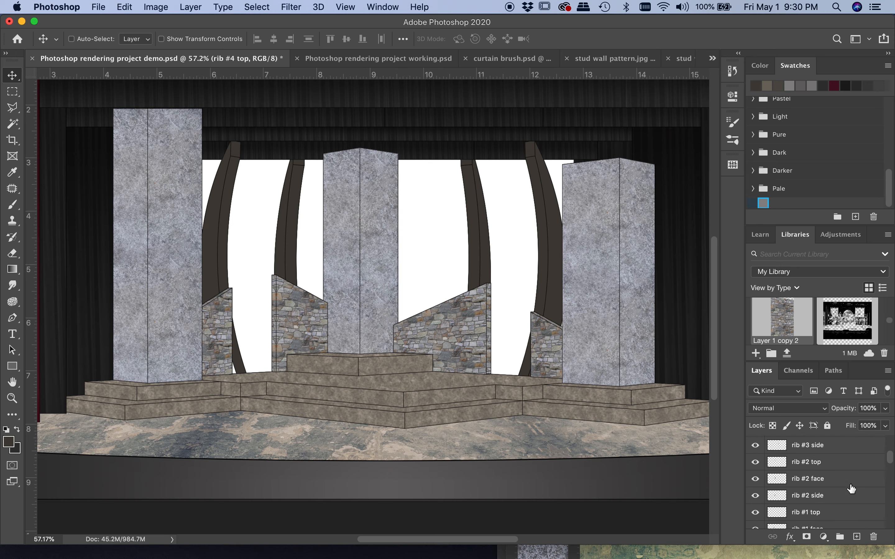
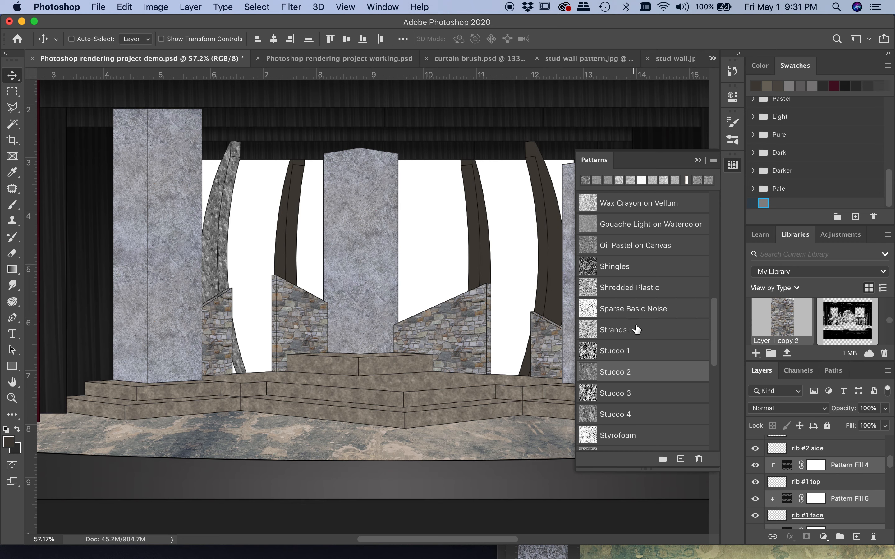
- Try the Weave 1, Weave 2 and Web patterns on the rib #1 pattern fills
scroll(624, 322, down, 5)
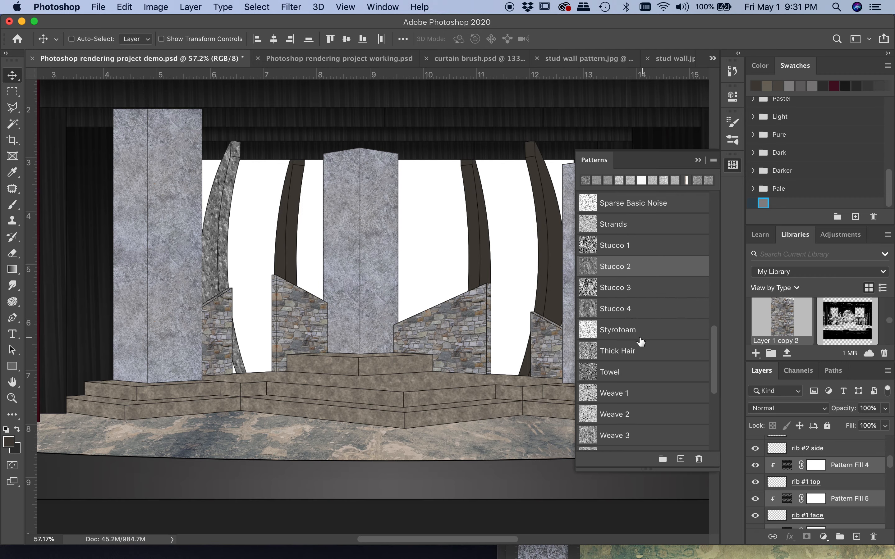
scroll(642, 335, down, 3)
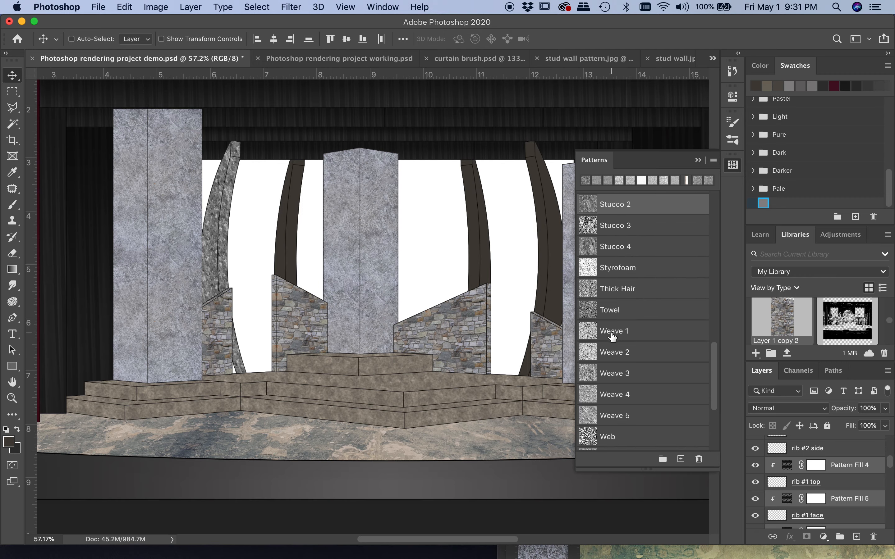
click(612, 333)
click(585, 349)
scroll(533, 431, up, 5)
click(608, 437)
scroll(611, 375, down, 3)
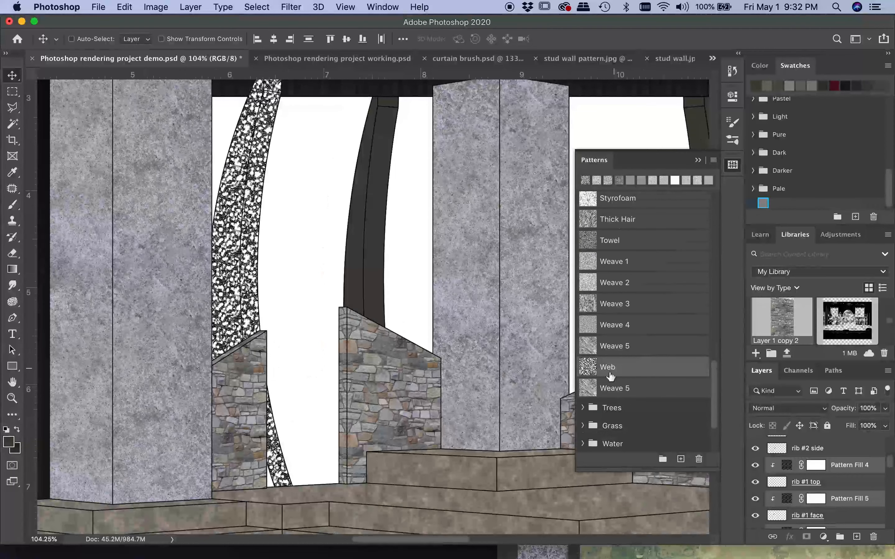
- Apply the Dirt—Wet pattern from the 2019 Patterns to the rib #1 pattern fills and blend them with Overlay
scroll(610, 376, down, 7)
click(628, 351)
click(787, 408)
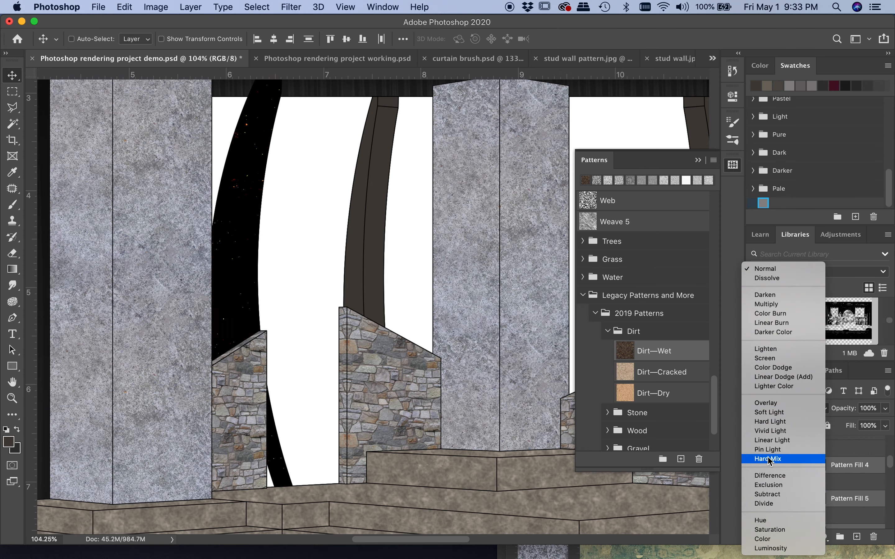
click(765, 402)
- Enlarge the Dirt—Wet pattern fills on rib #1, setting the rib #1 face's pattern scale to 450%
double_click(786, 465)
drag(452, 435, 468, 452)
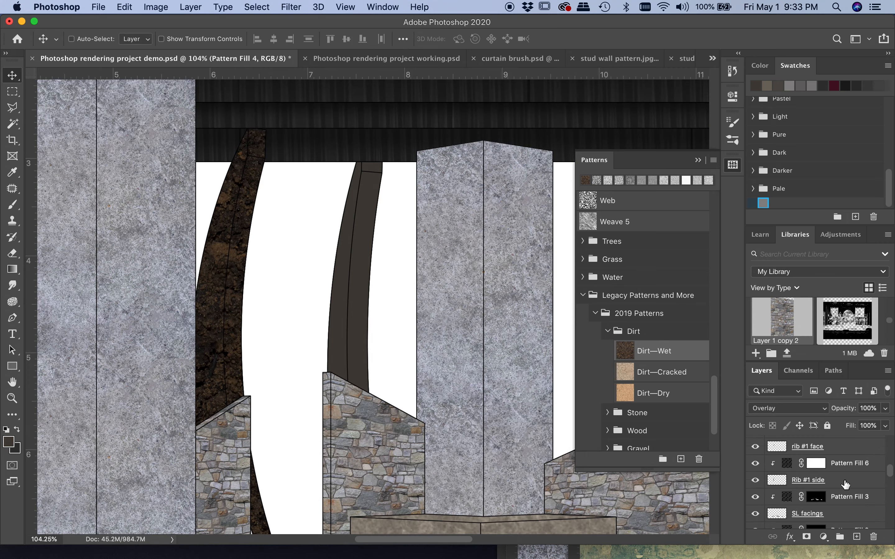
double_click(787, 472)
mouse_move(451, 435)
mouse_down()
mouse_move(470, 453)
mouse_move(454, 439)
mouse_up()
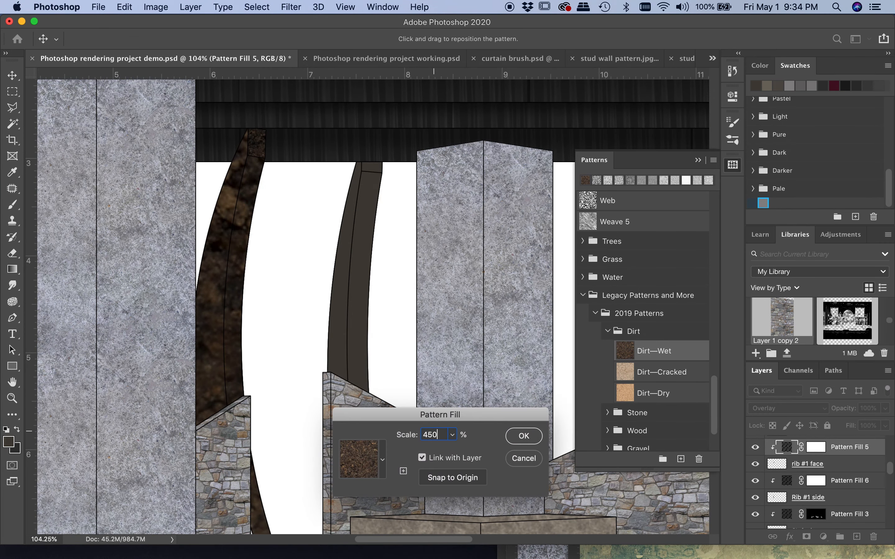
key(Return)
- Set the blend mode of the selected Dirt—Wet pattern fills on ribs #2 to #4 to Overlay
ctrl+click(404, 373)
ctrl+shift+click(404, 373)
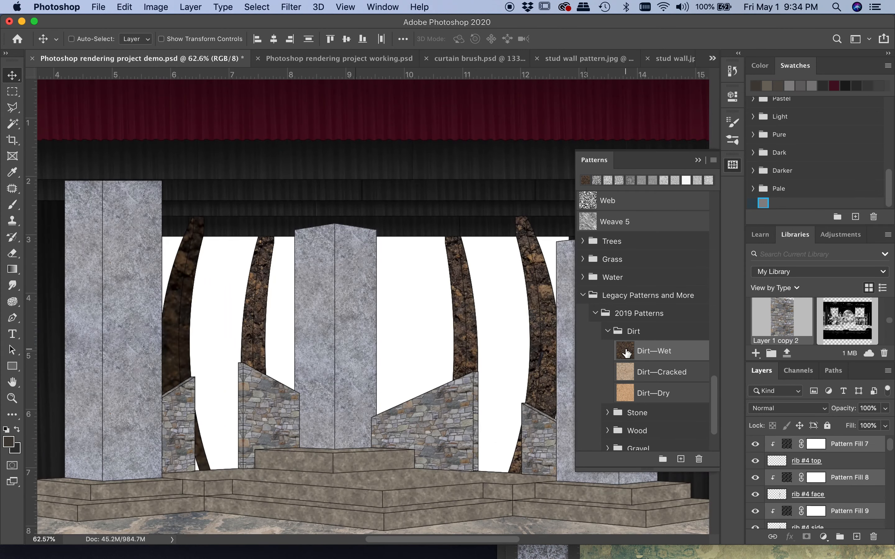
click(788, 408)
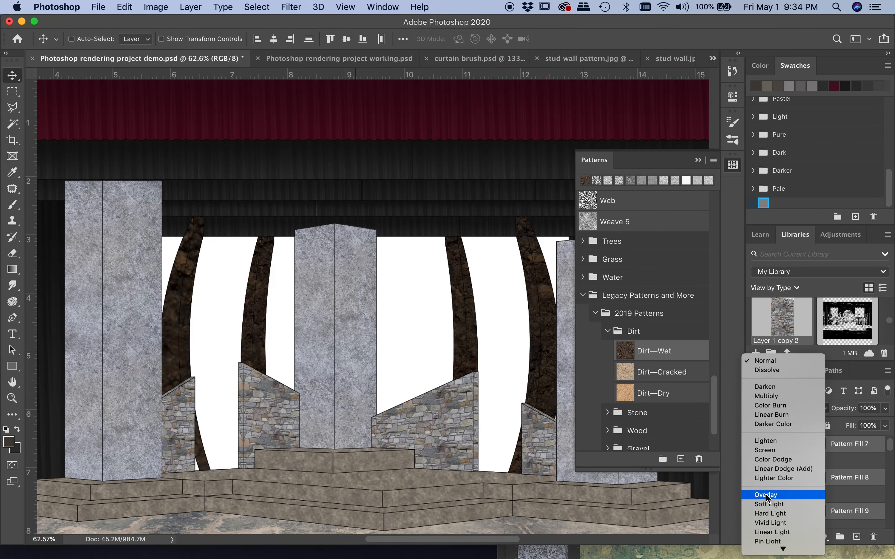
click(761, 443)
- Set the scale of the Dirt—Wet pattern fills on ribs #2 and #3 to 450%
double_click(786, 492)
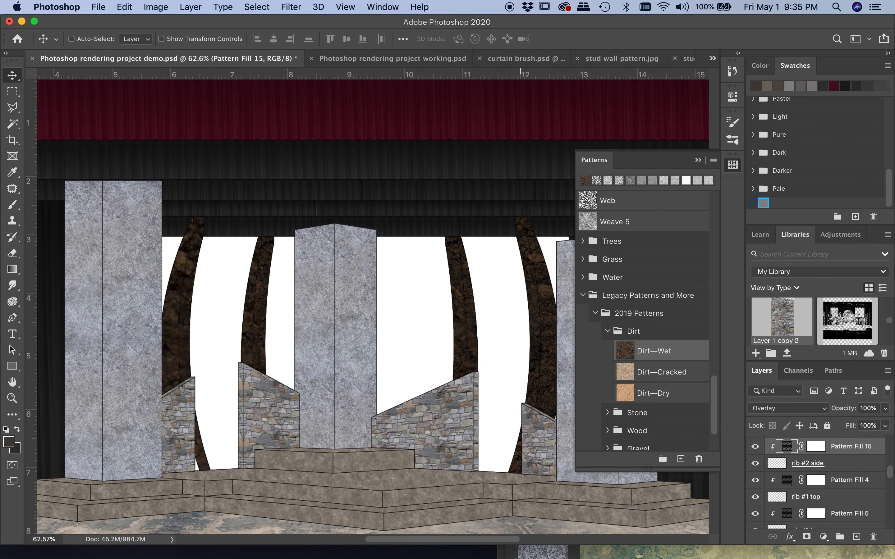
text(45)
key(Return)
scroll(786, 492, up, 3)
double_click(786, 492)
text(45)
key(Return)
double_click(786, 459)
text(45)
key(Return)
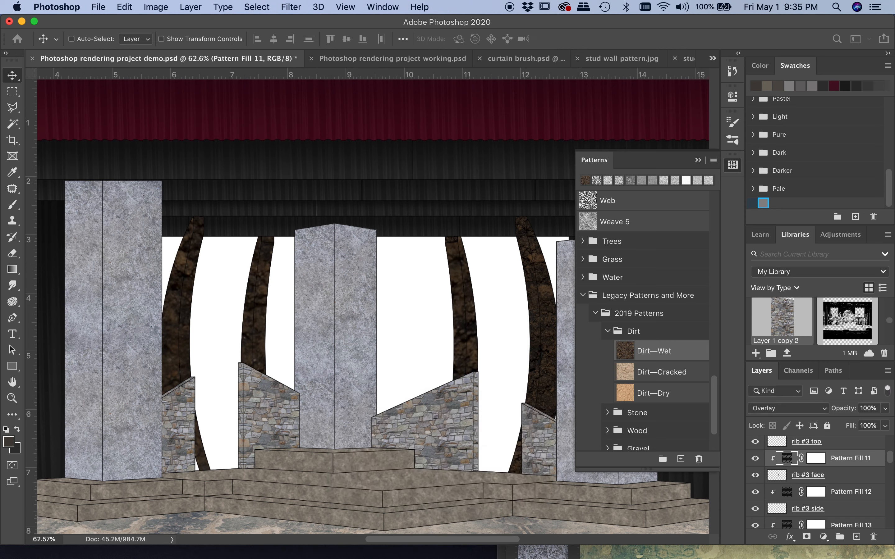
- Set the scale of the Dirt—Wet pattern fills on rib #4 to 450%
scroll(786, 473, up, 3)
double_click(787, 474)
text(45)
key(Return)
double_click(786, 445)
key(Return)
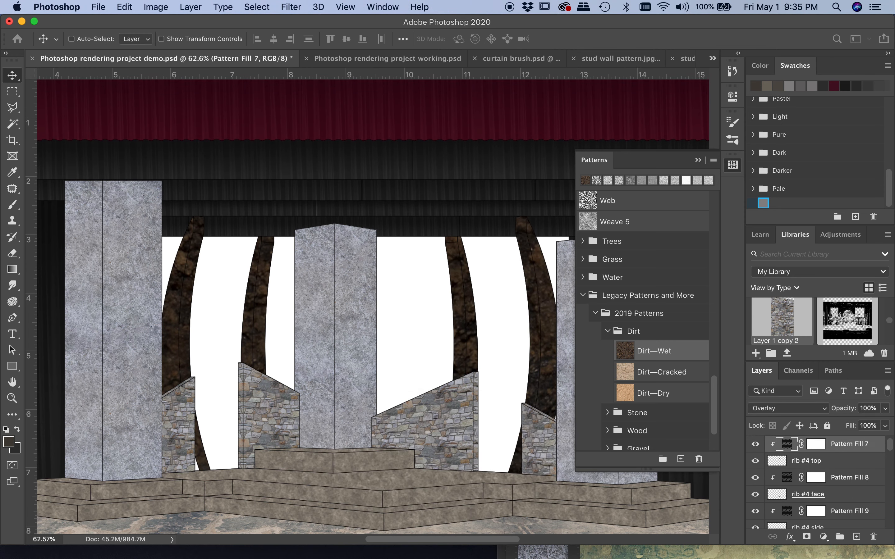
scroll(814, 463, up, 2)
scroll(453, 352, right, 2)
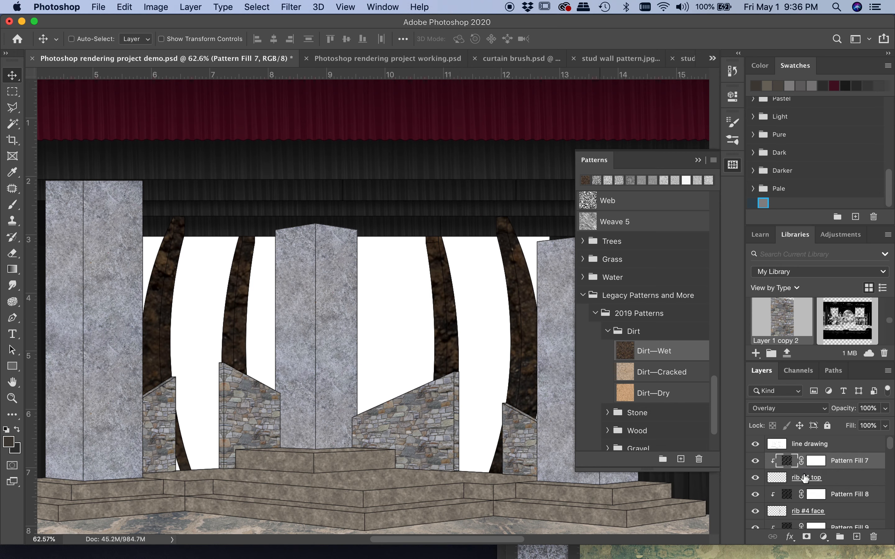
scroll(804, 479, down, 3)
scroll(805, 479, down, 4)
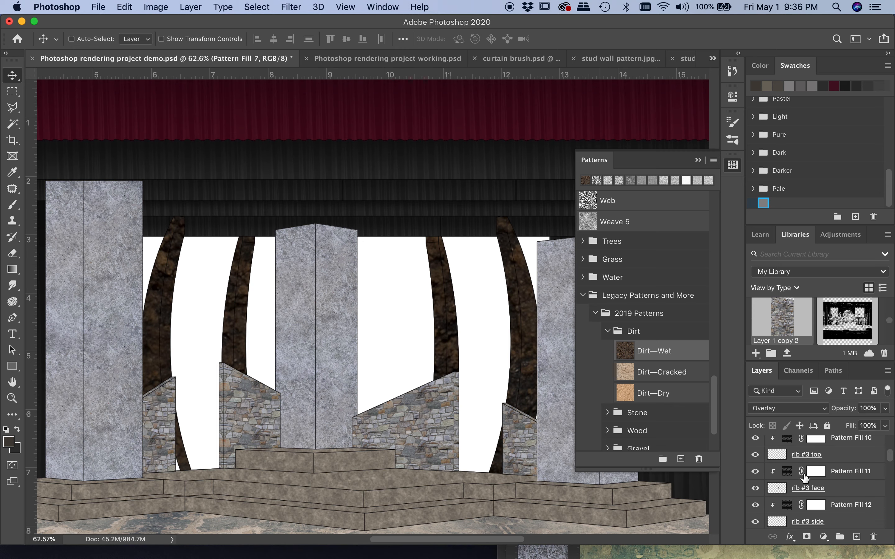
scroll(805, 478, down, 1)
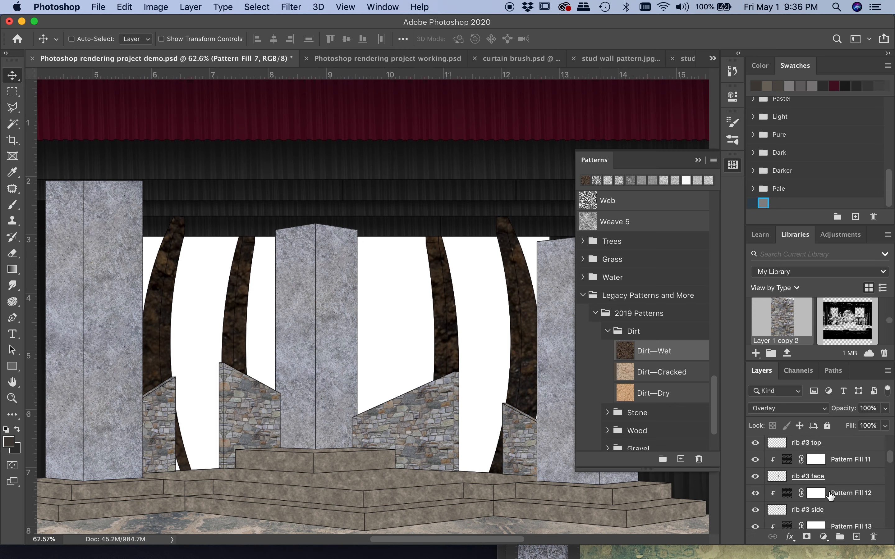
scroll(847, 478, up, 5)
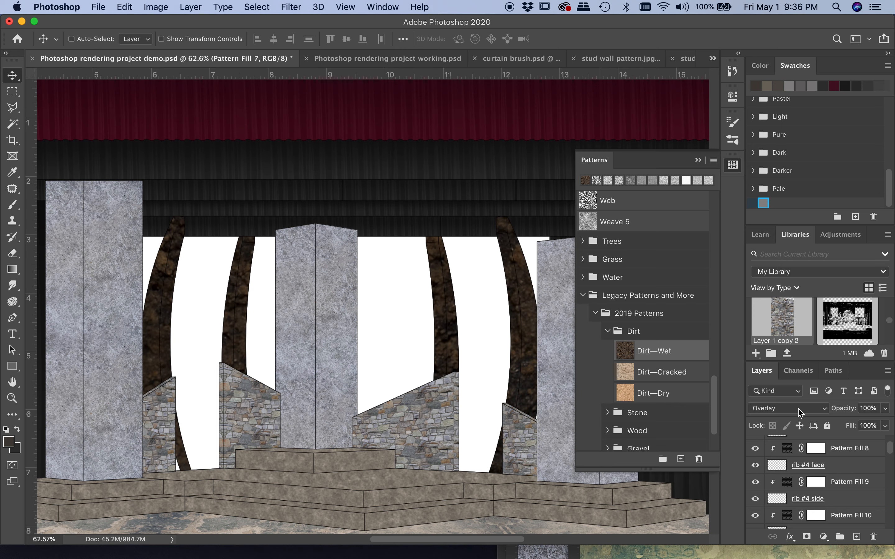
scroll(852, 480, up, 3)
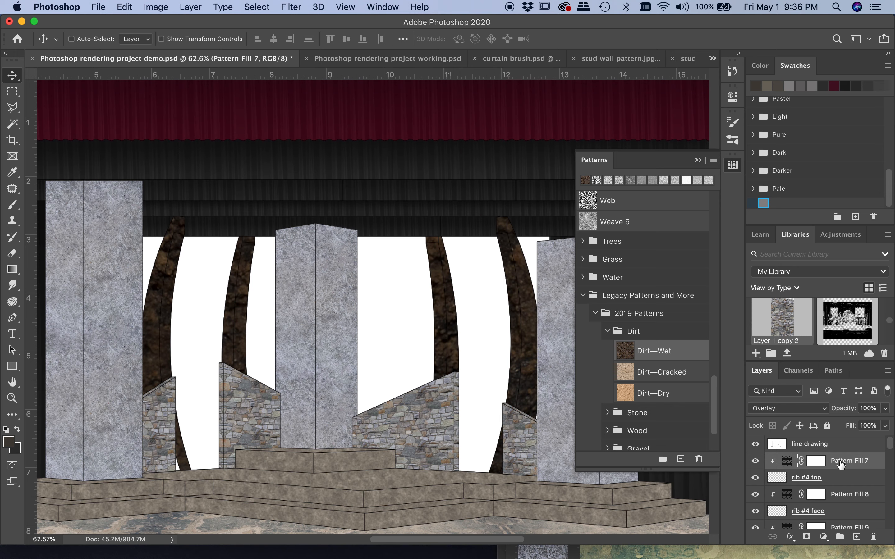
- Select the pattern fill layers of all four ribs together and reduce their opacity to 40%
super+click(838, 495)
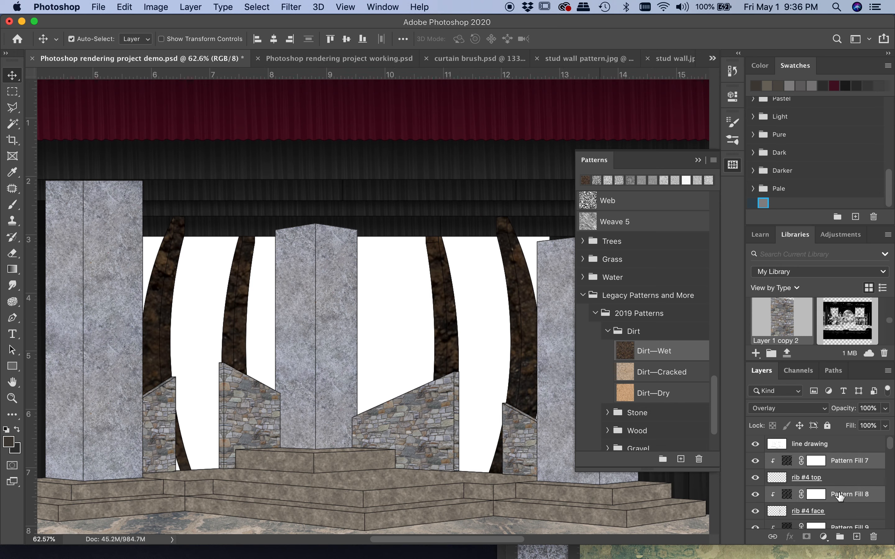
scroll(843, 492, down, 2)
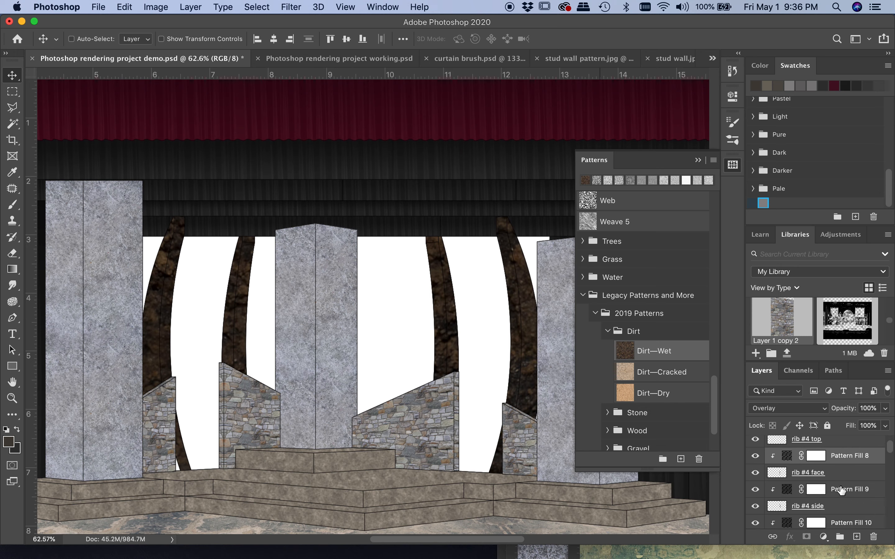
super+click(842, 489)
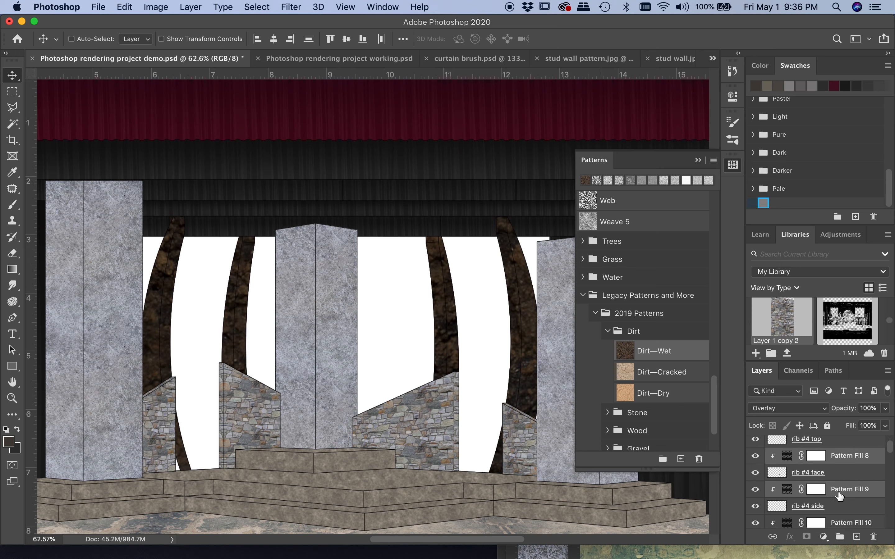
scroll(839, 495, down, 2)
super+click(840, 482)
scroll(839, 481, down, 3)
super+click(838, 466)
super+click(839, 497)
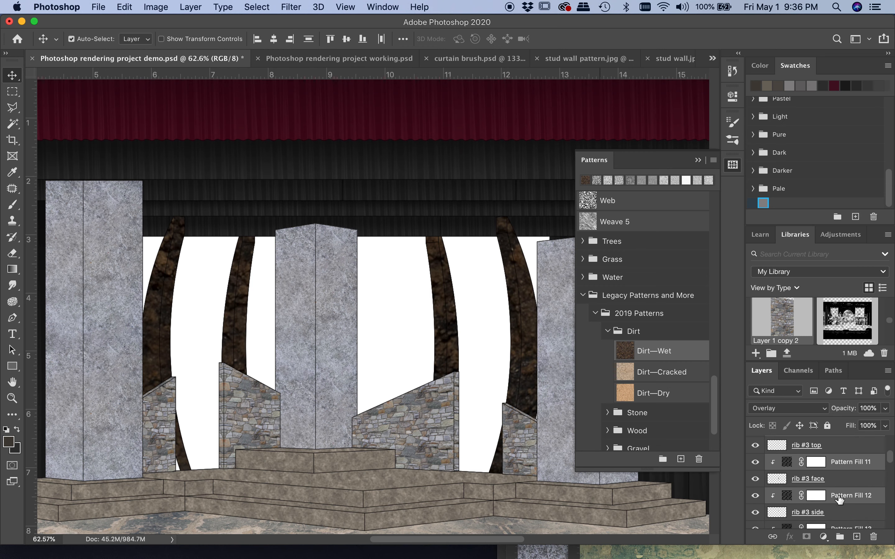
scroll(840, 500, down, 3)
super+click(840, 477)
super+click(840, 508)
scroll(840, 509, down, 3)
super+click(838, 485)
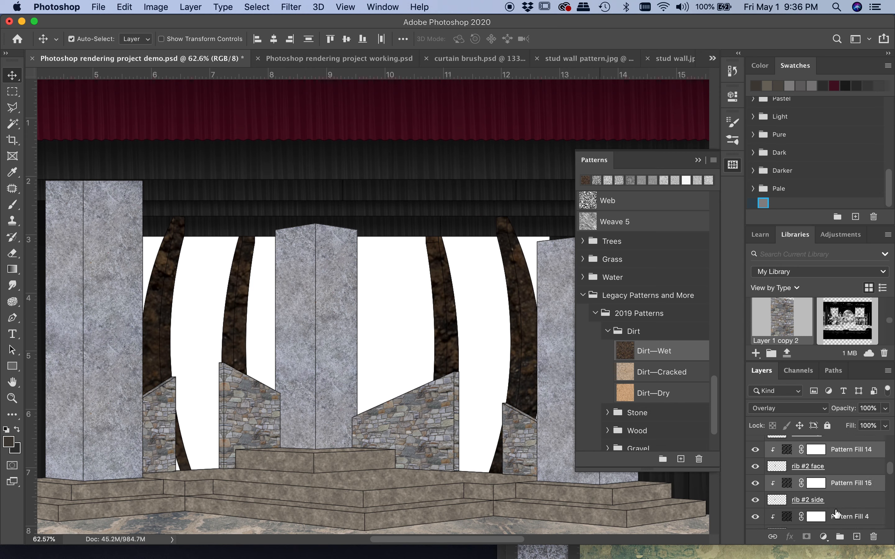
super+click(837, 514)
scroll(836, 513, down, 3)
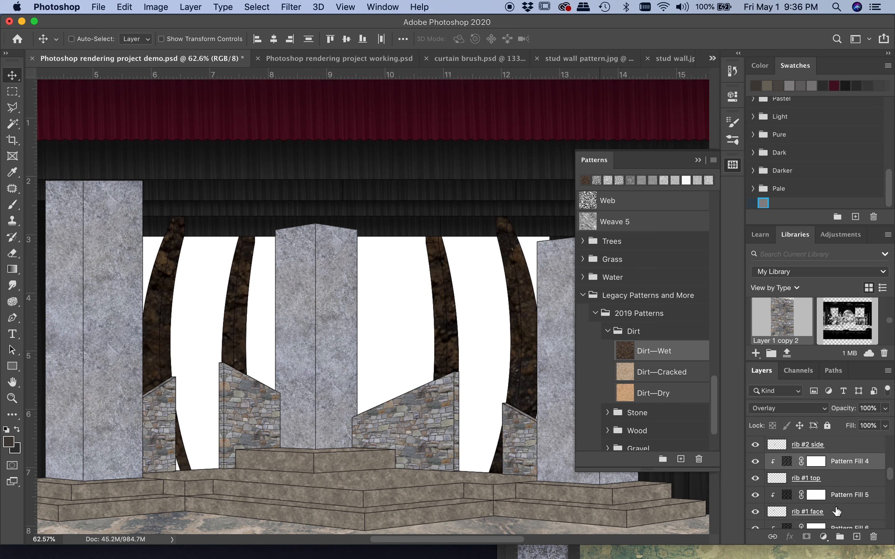
key(super)
super+click(838, 501)
scroll(838, 500, down, 3)
super+click(839, 485)
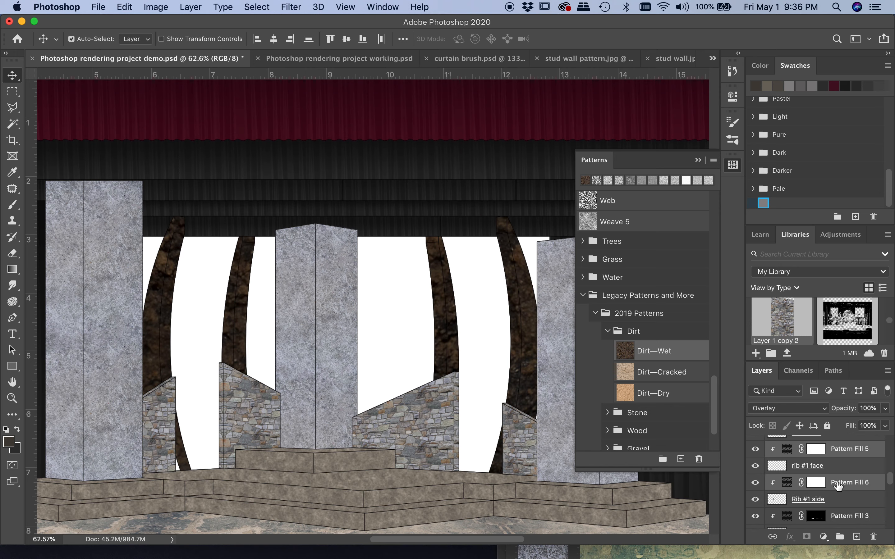
scroll(839, 486, down, 2)
key(super)
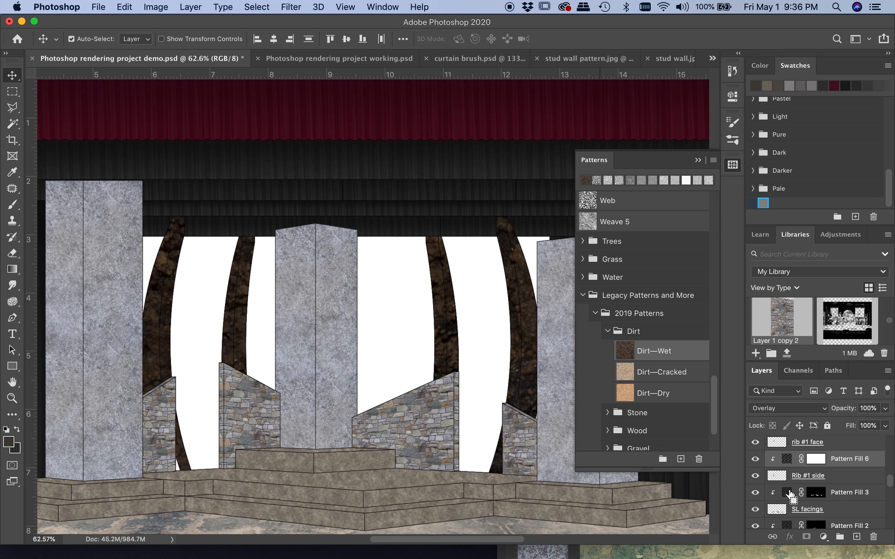
click(885, 409)
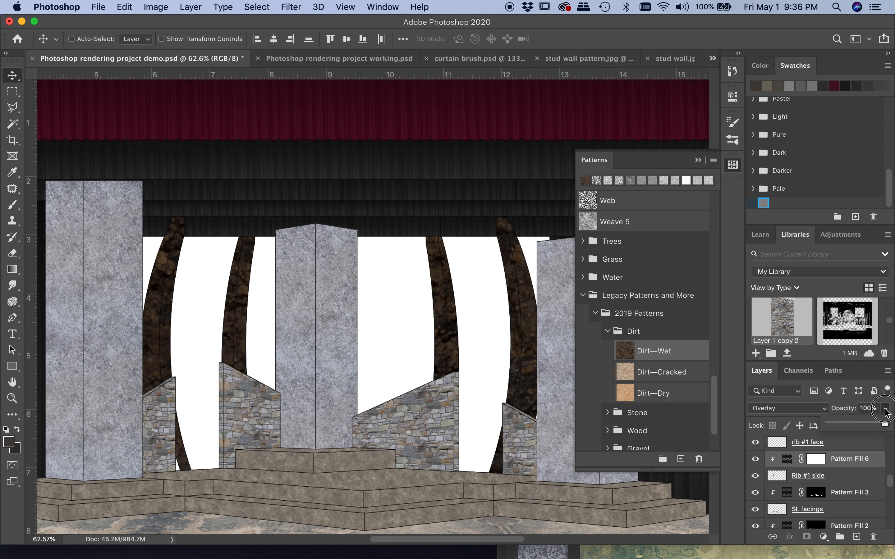
drag(884, 426, 852, 430)
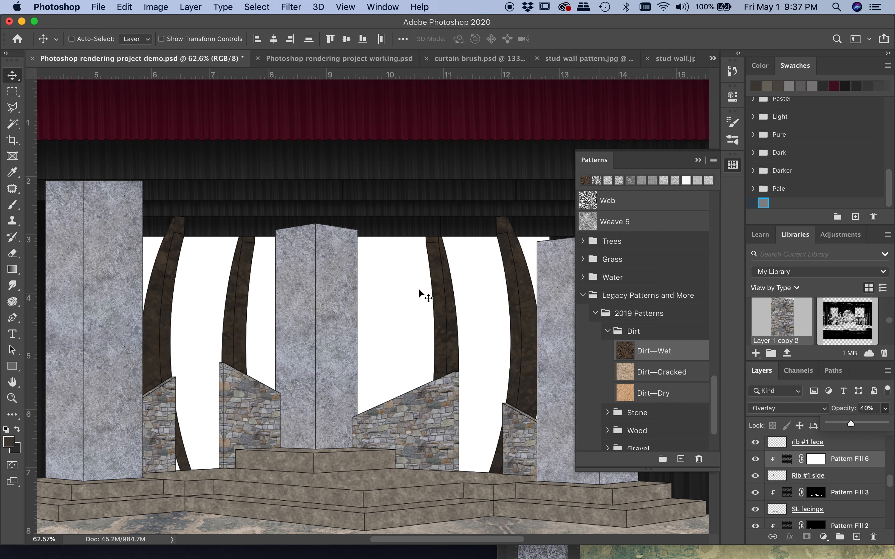
- Examine the ribs' texture up close and within the whole stage picture
scroll(463, 311, up, 5)
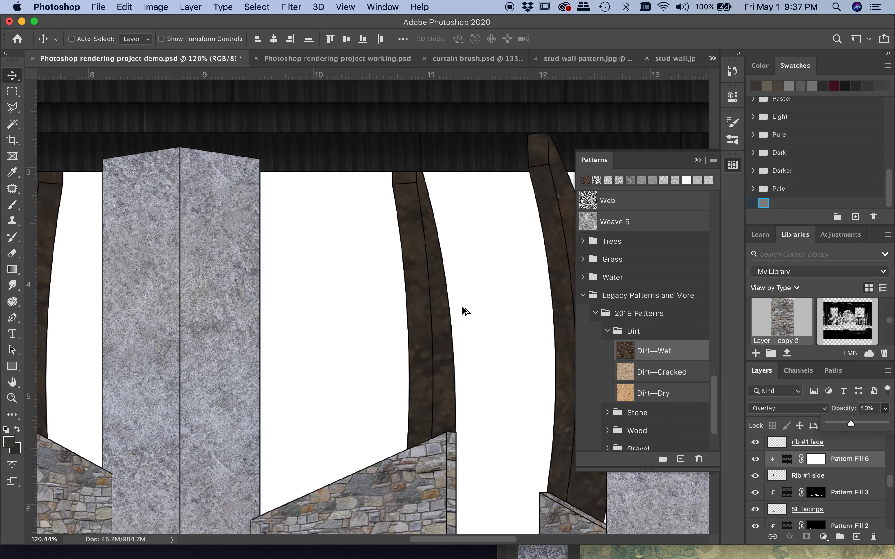
scroll(466, 311, down, 5)
scroll(465, 310, up, 2)
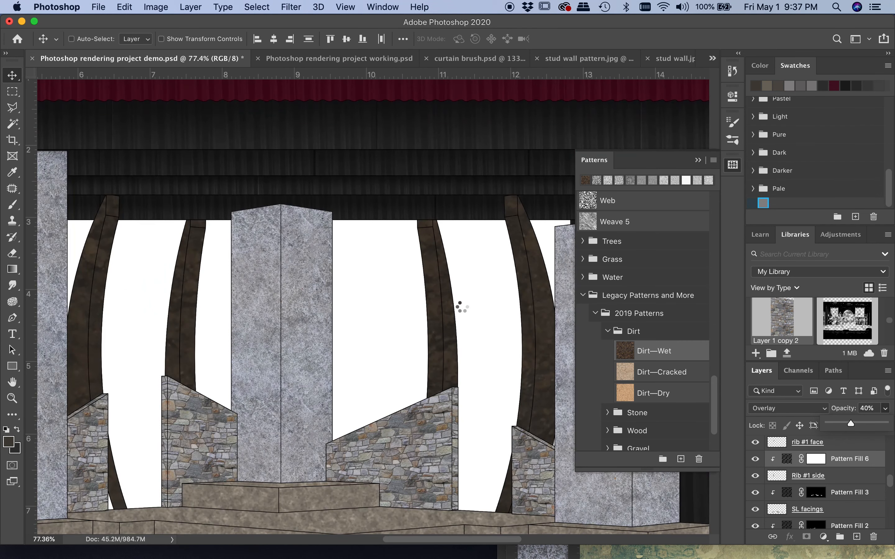
scroll(461, 305, down, 4)
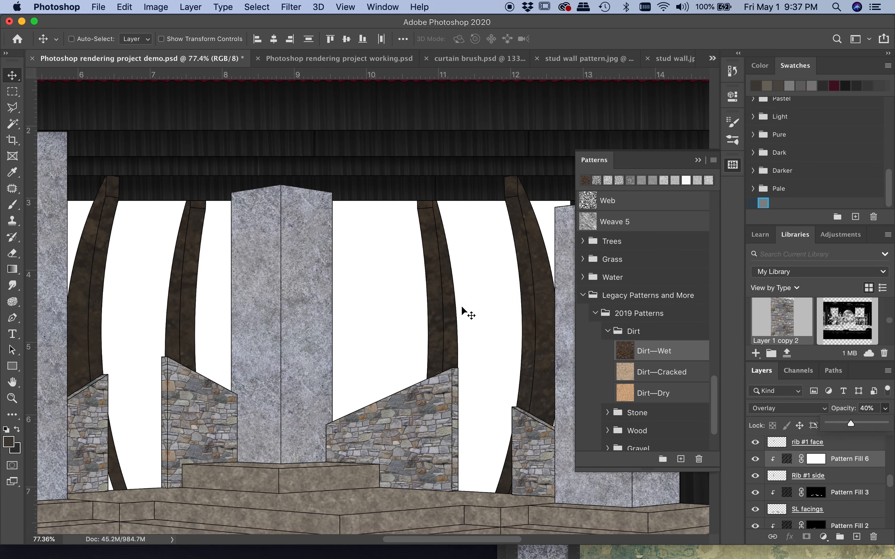
scroll(399, 336, up, 1)
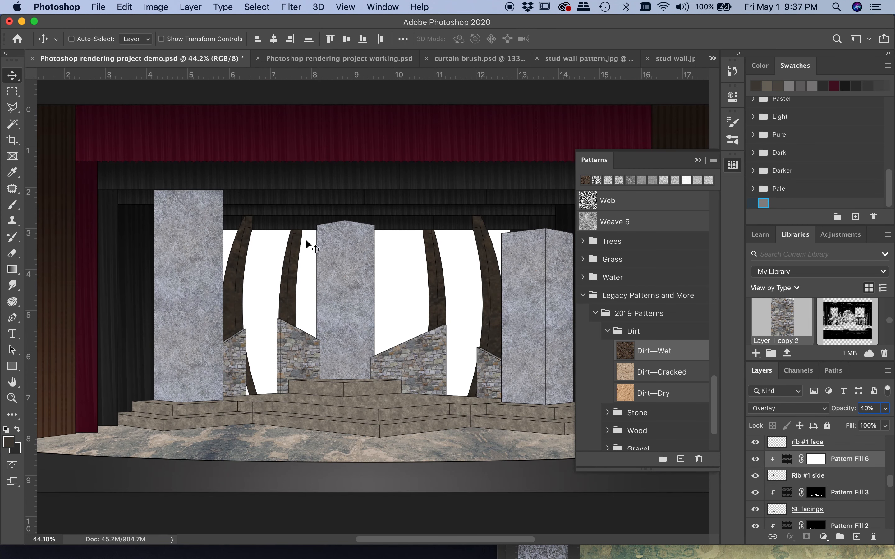
scroll(261, 305, right, 3)
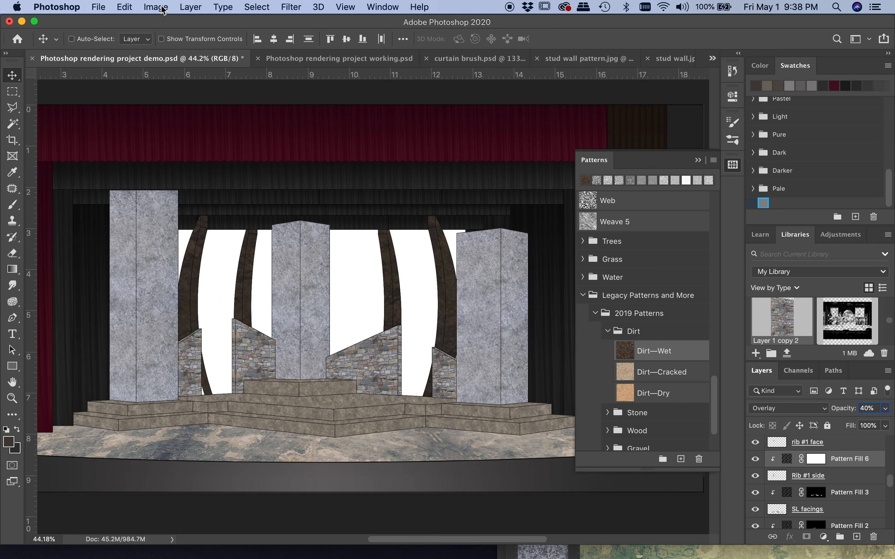
- Preview the milky-way photos in the textures folder and open milky-way-2695569_1920.jpg
click(98, 7)
click(111, 33)
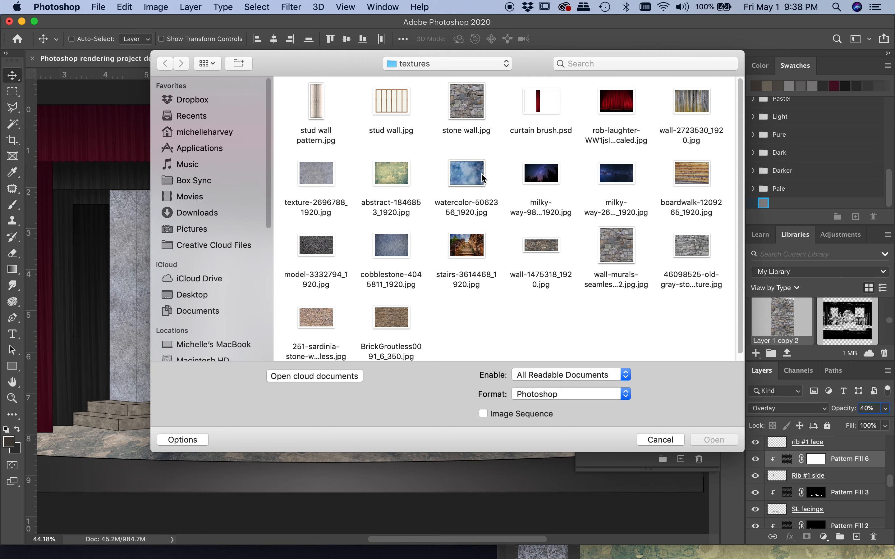
click(545, 179)
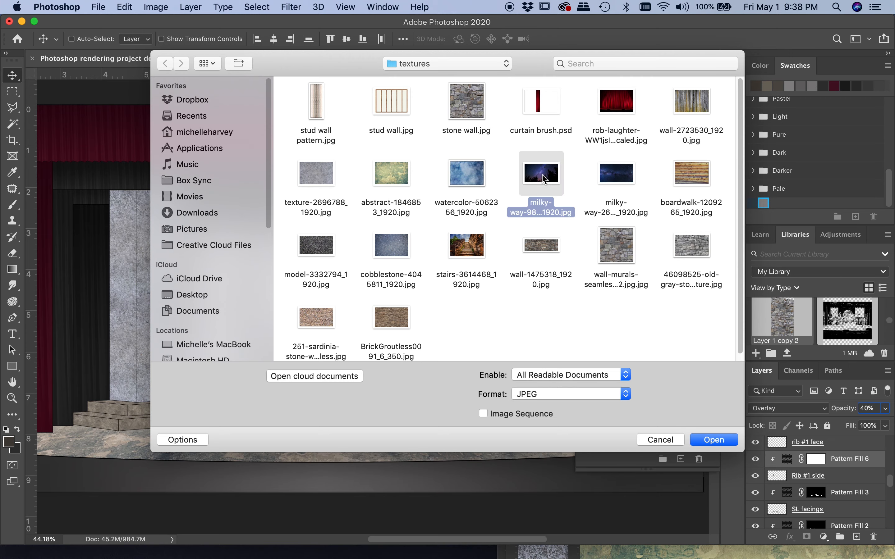
key(space)
key(space)
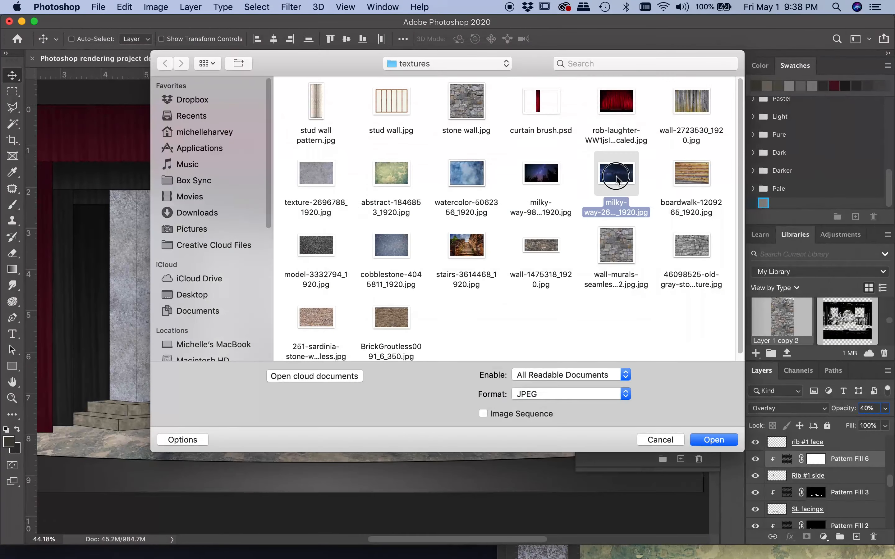
key(space)
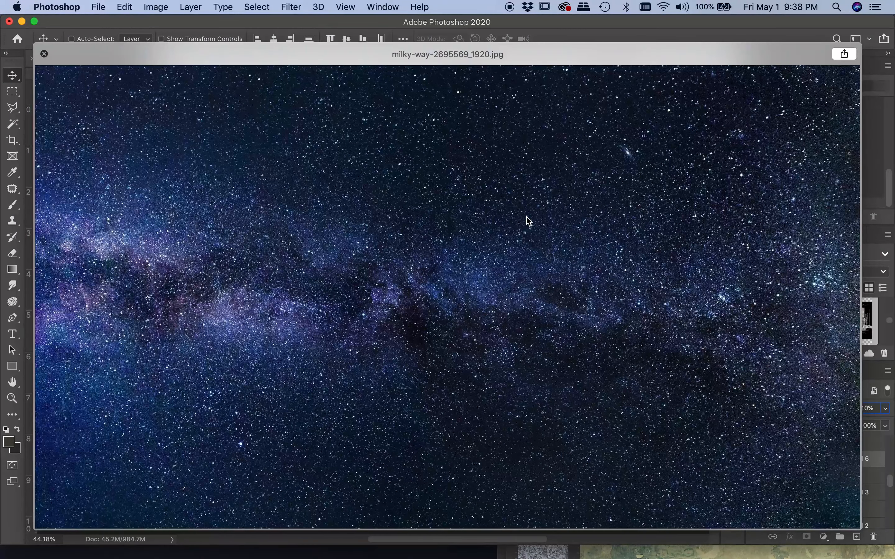
key(space)
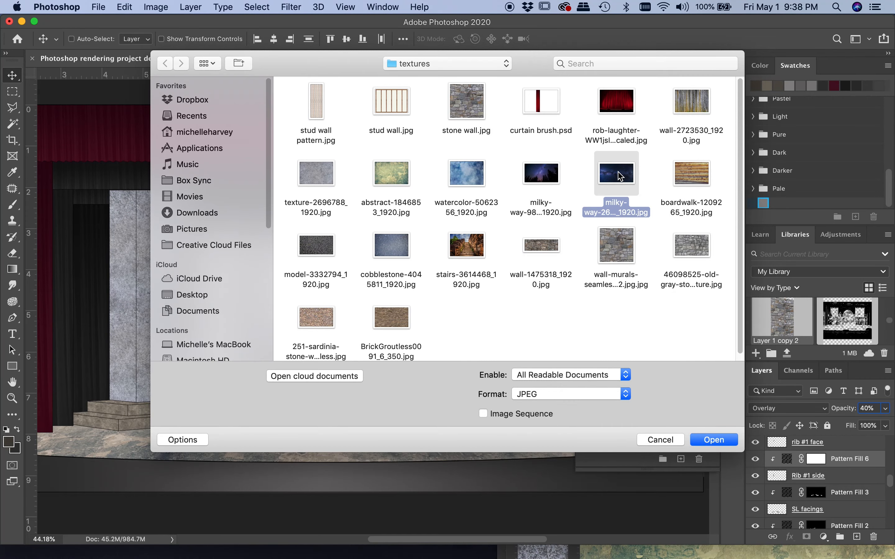
double_click(619, 179)
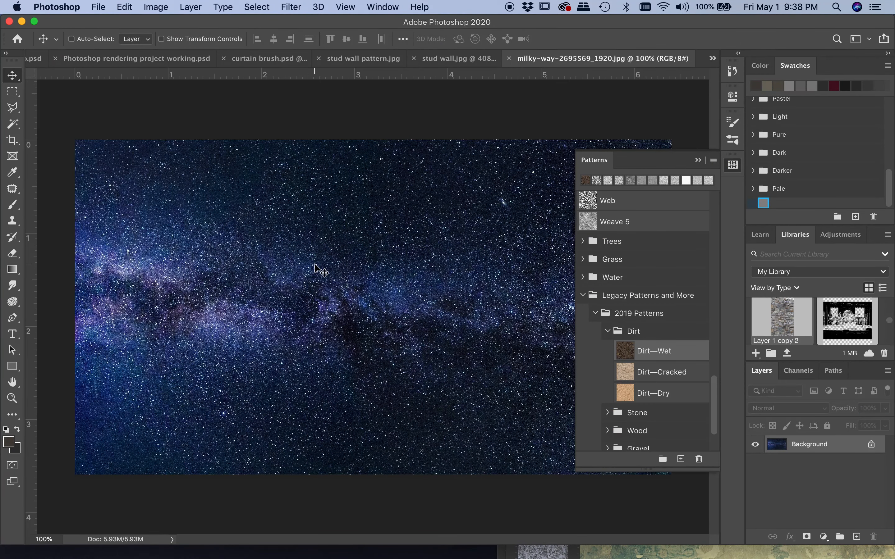
- Float the milky-way photo in its own window, copy it into the stage rendering document and place it over the set's opening
drag(540, 60, 508, 161)
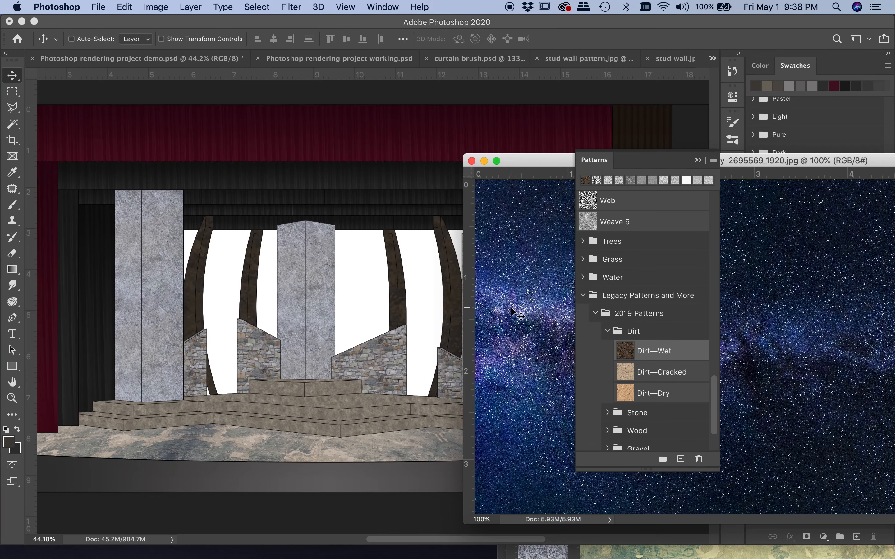
drag(536, 324, 289, 322)
drag(383, 346, 254, 292)
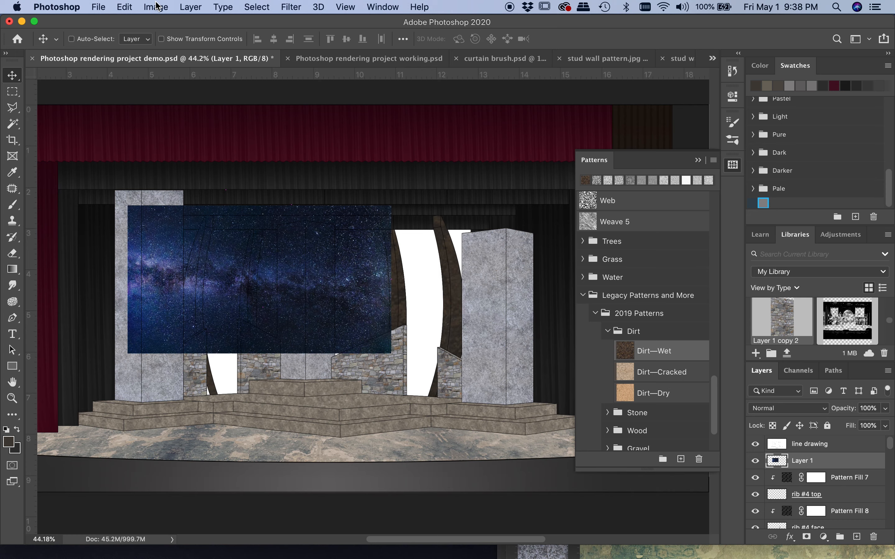
- Scale the milky-way layer to about 170% width and 150% height so it covers the whole opening behind the set
click(126, 8)
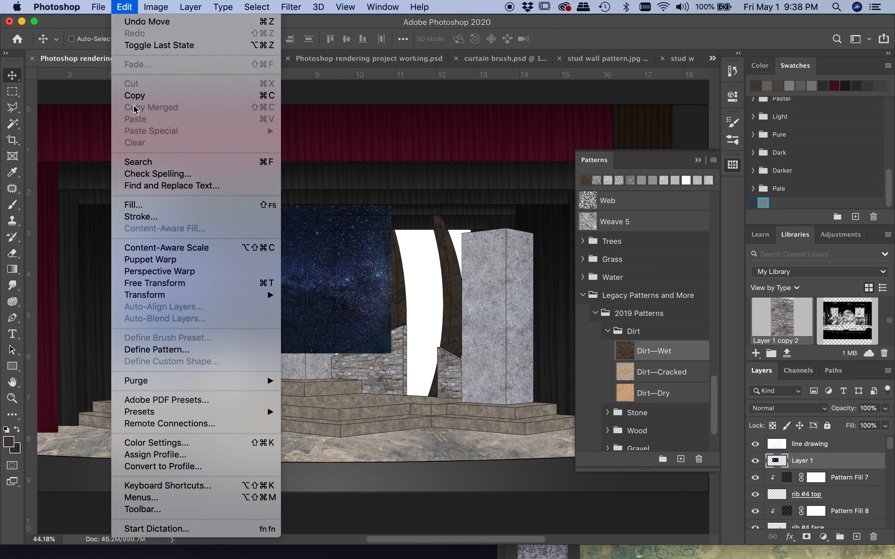
mouse_move(164, 296)
click(305, 315)
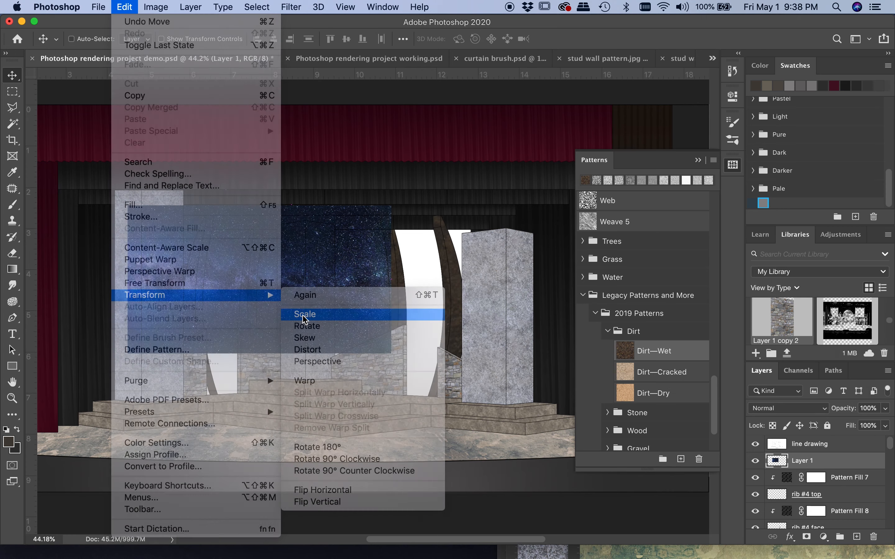
drag(390, 354, 566, 427)
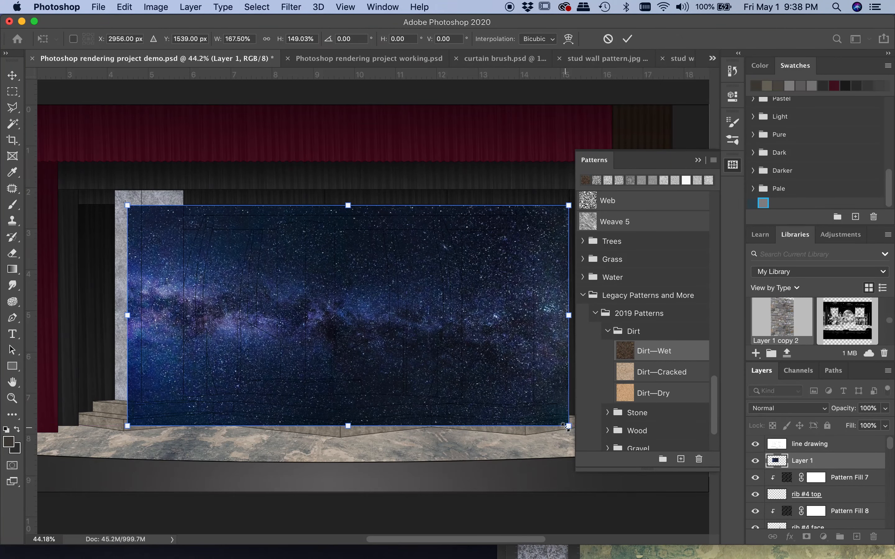
scroll(436, 398, right, 3)
mouse_move(510, 427)
mouse_down()
mouse_move(525, 418)
mouse_move(522, 432)
mouse_up()
drag(302, 362, 301, 362)
- Move the milky-way layer down the layer stack to directly above Background, beneath the legs and borders group
mouse_move(840, 463)
mouse_down()
mouse_move(840, 518)
mouse_move(835, 476)
mouse_up()
drag(835, 476, 810, 515)
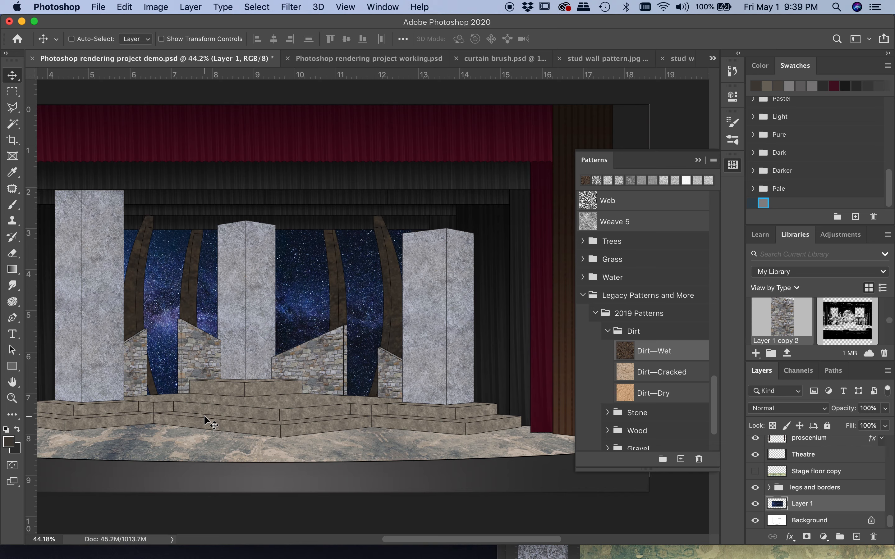
scroll(166, 423, left, 3)
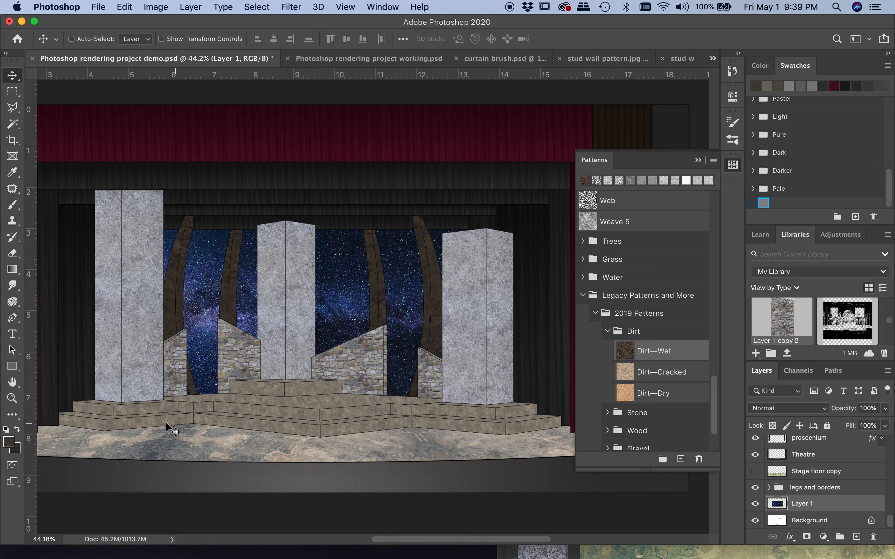